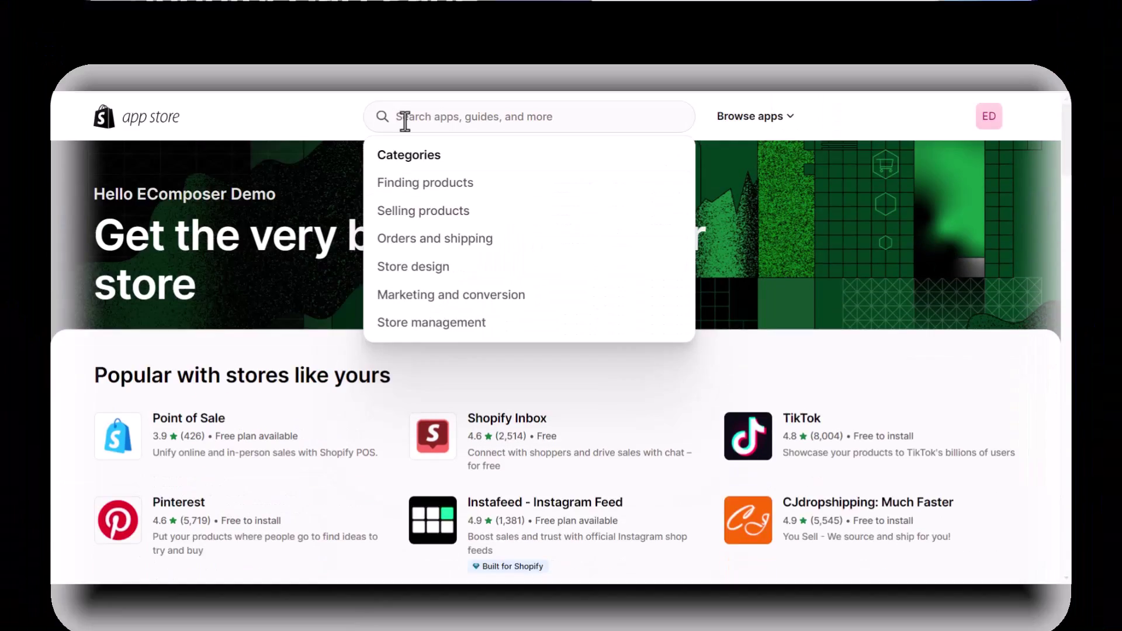
- Search the App Store for 'EComposer' and open the EComposer Landing Page Builder listing
text(EComposer)
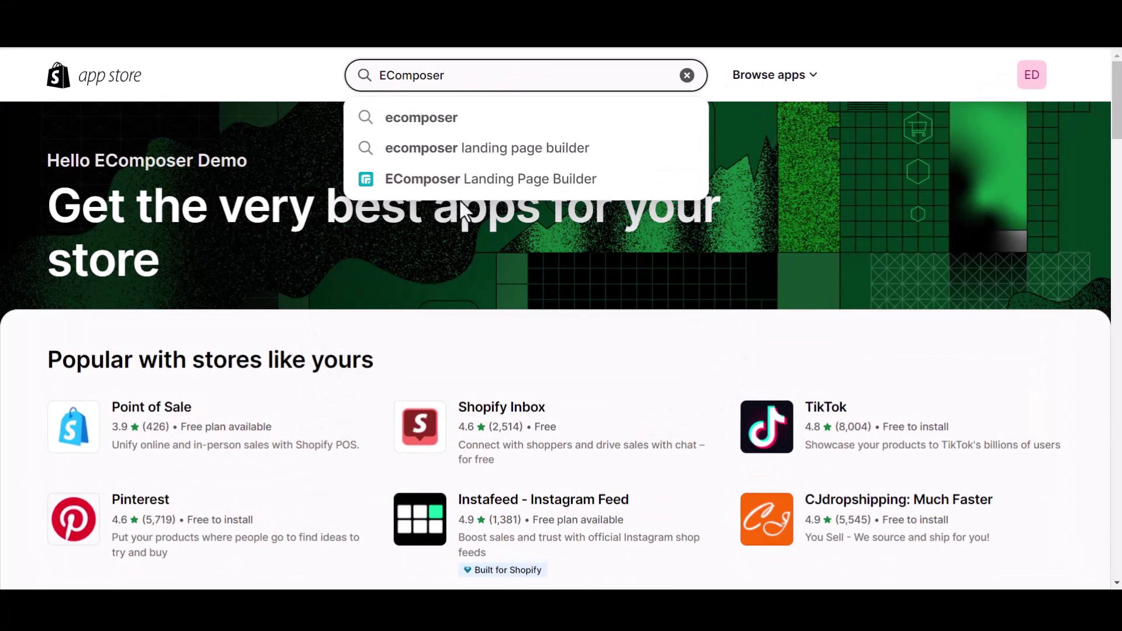
click(474, 182)
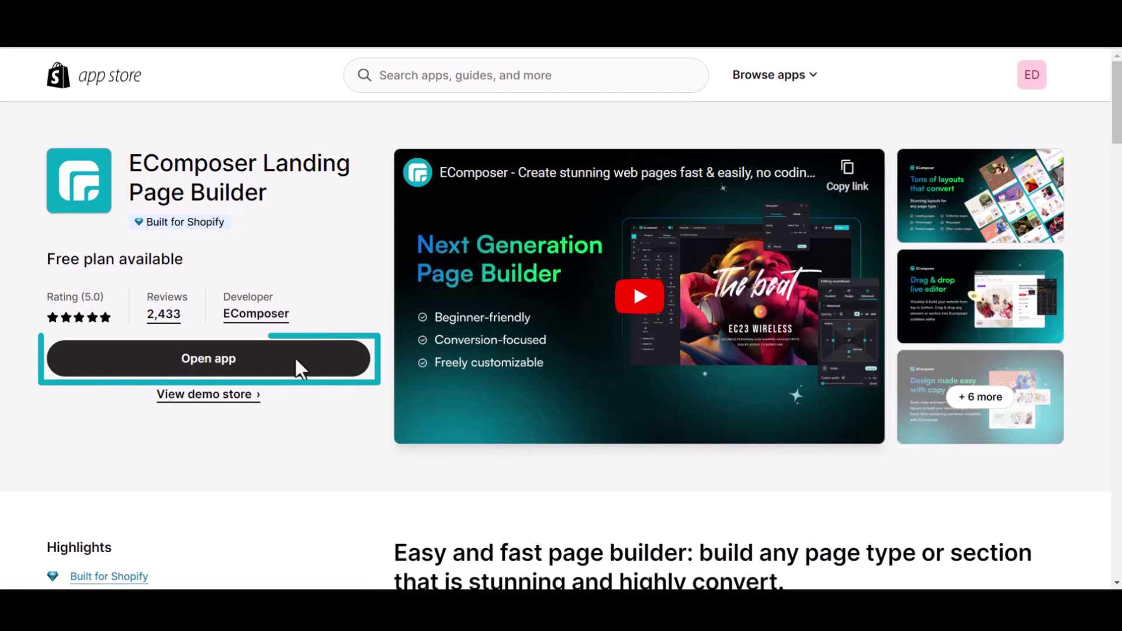
- Launch the EComposer app and choose the Blank template for a new Cart page
click(295, 357)
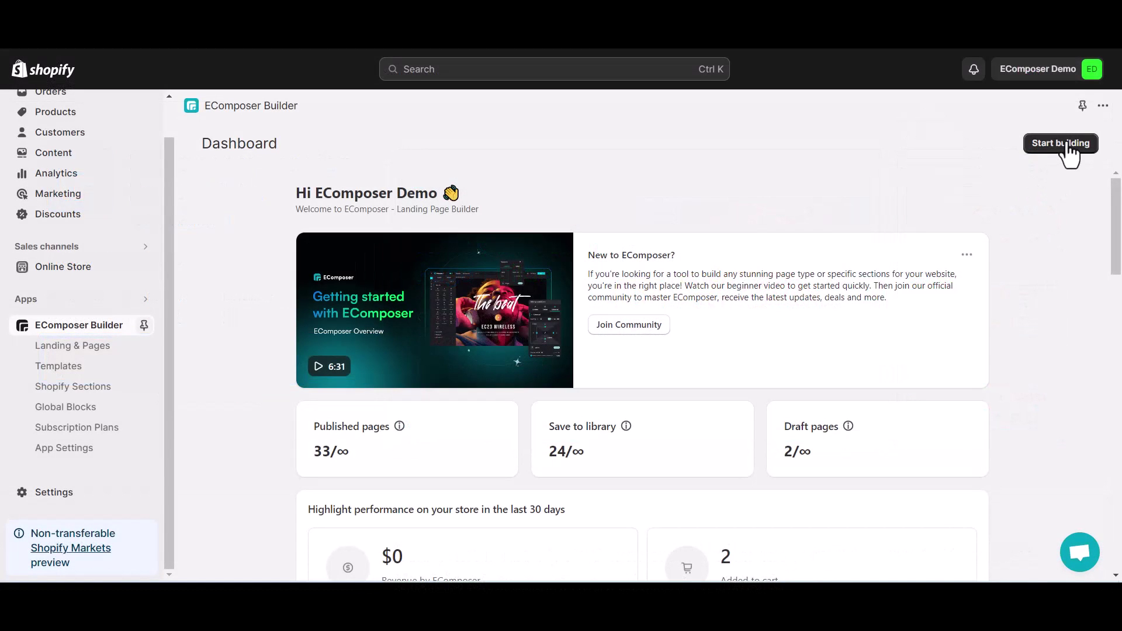
click(1067, 144)
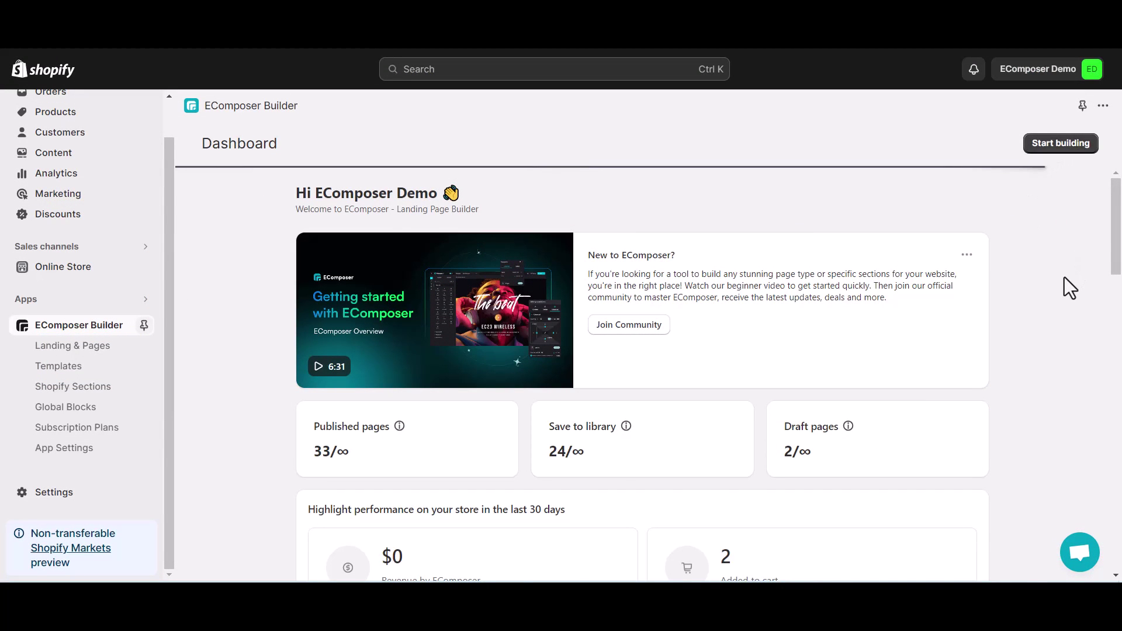
scroll(729, 319, down, 3)
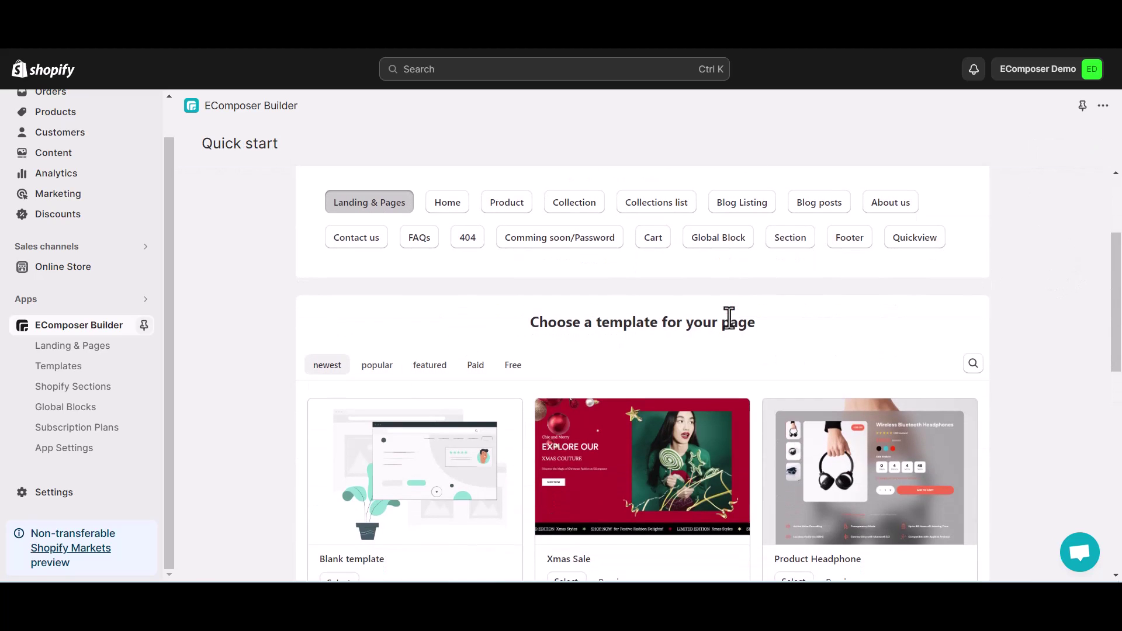
click(652, 238)
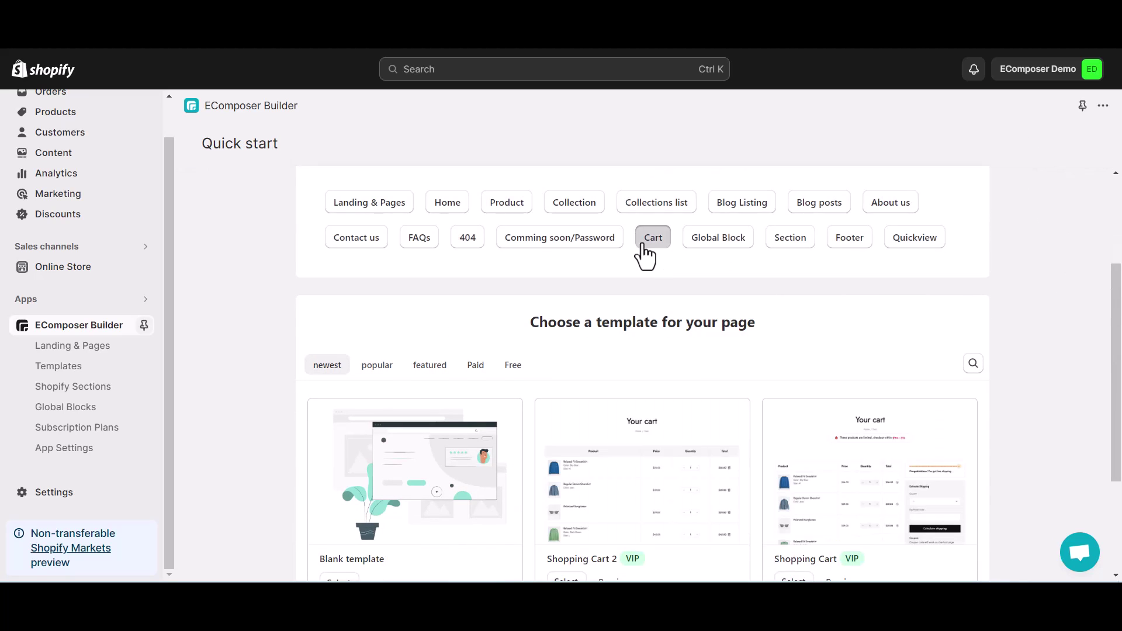
scroll(645, 256, down, 3)
click(346, 418)
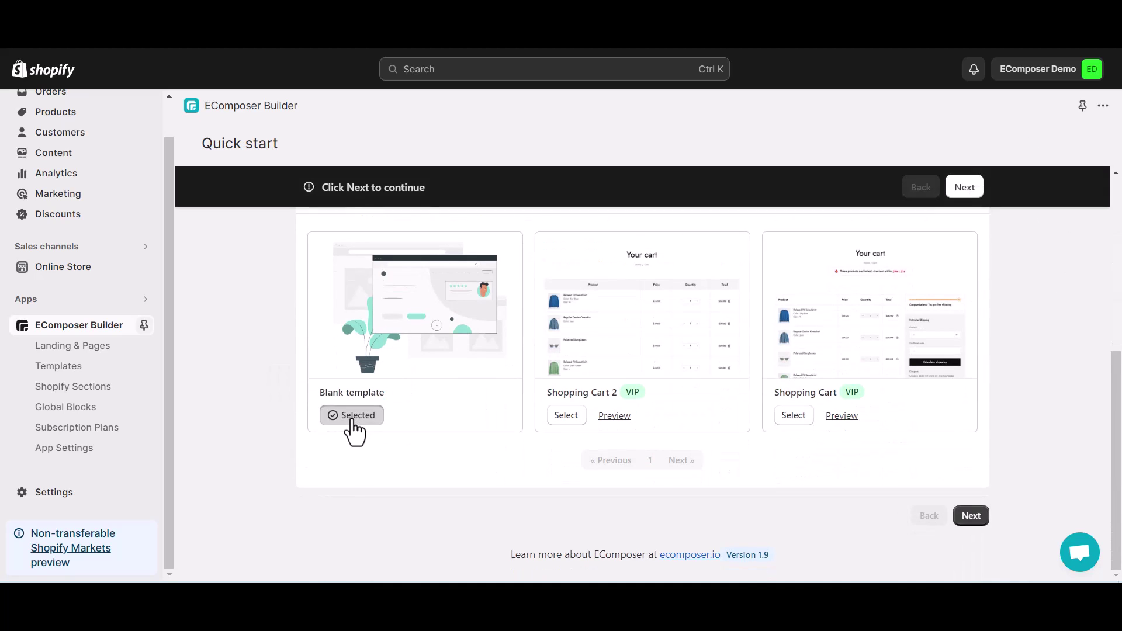
- Name the new page 'My cart page' and create it in the editor
click(959, 188)
double_click(526, 332)
text(My cart page)
click(951, 517)
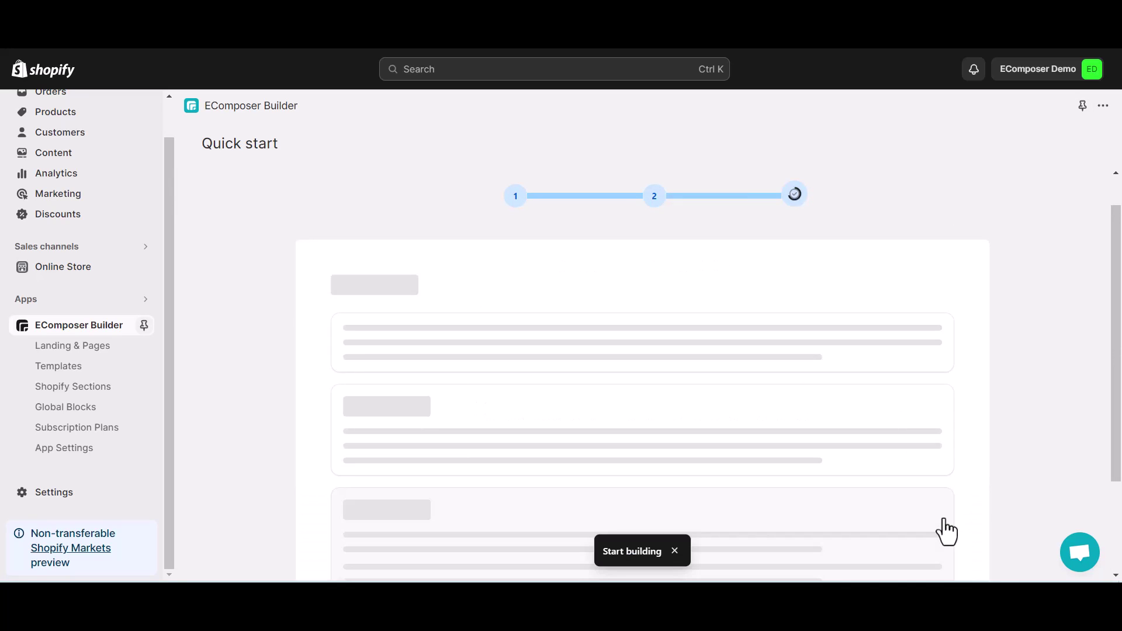
- Show the Elements panel and scroll through the available page elements
click(193, 114)
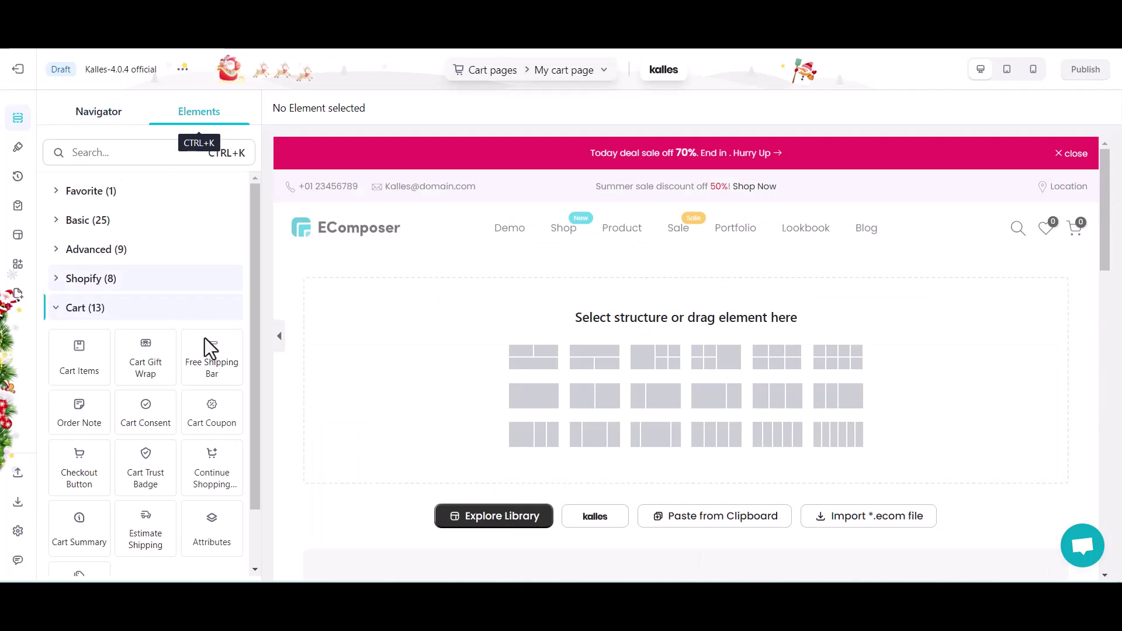
scroll(150, 464, down, 1)
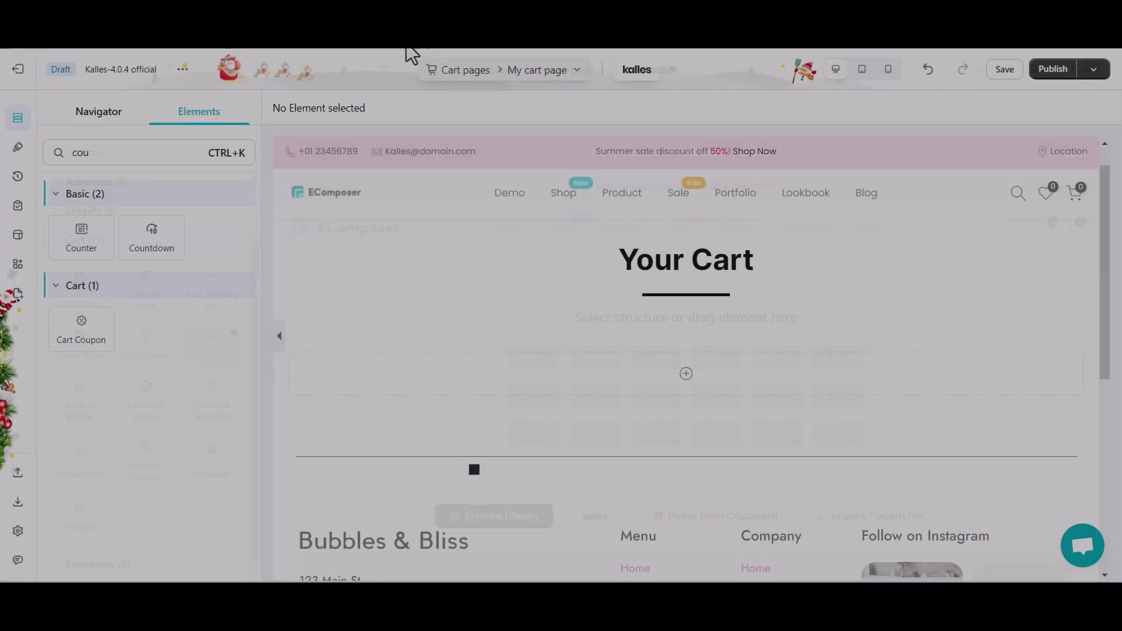
- Insert an Icon List into the empty section, trimmed to one item per row
key(BackSpace)
key(BackSpace)
key(BackSpace)
text(icon)
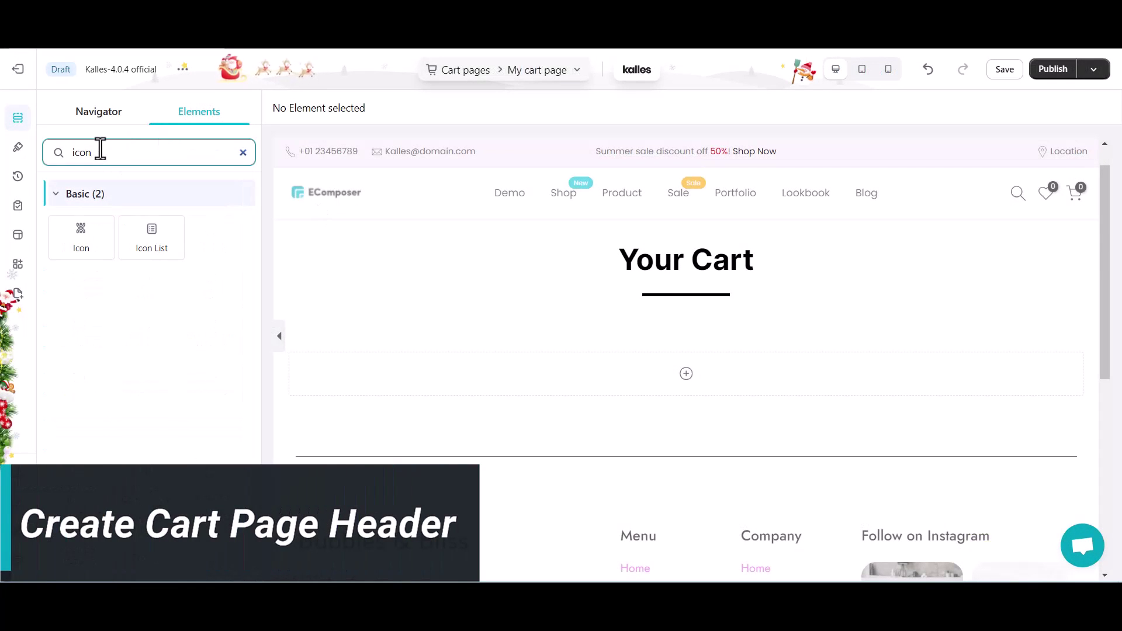
drag(151, 239, 571, 377)
click(209, 285)
click(210, 284)
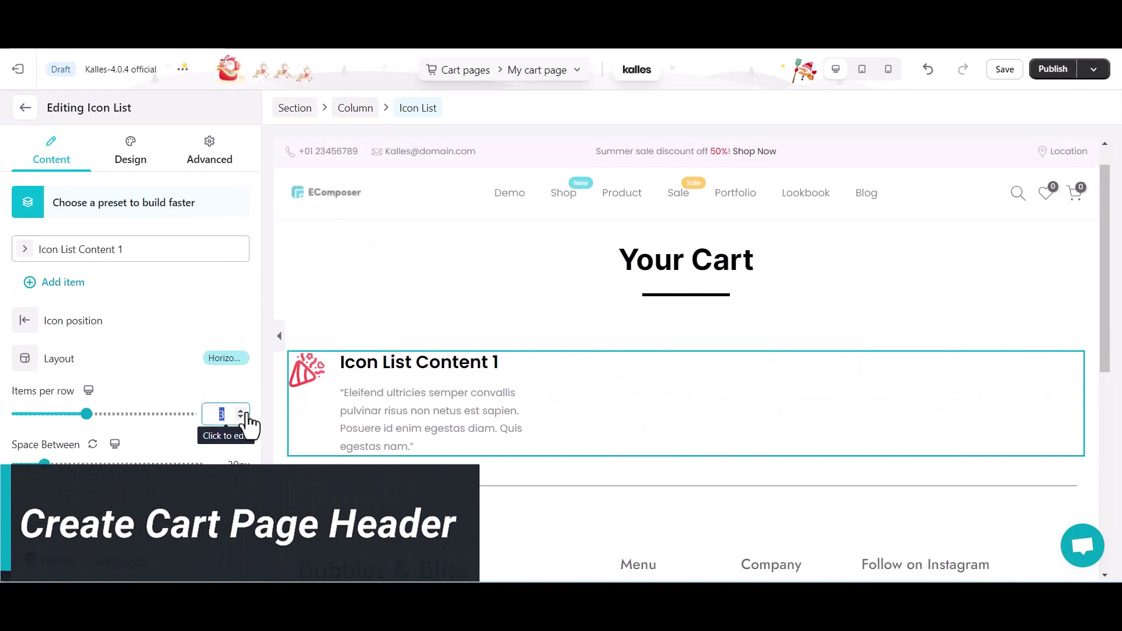
drag(88, 411, 17, 411)
- Give the item the fire icon and the label 'These products are limited, checkout within'
click(19, 252)
click(36, 322)
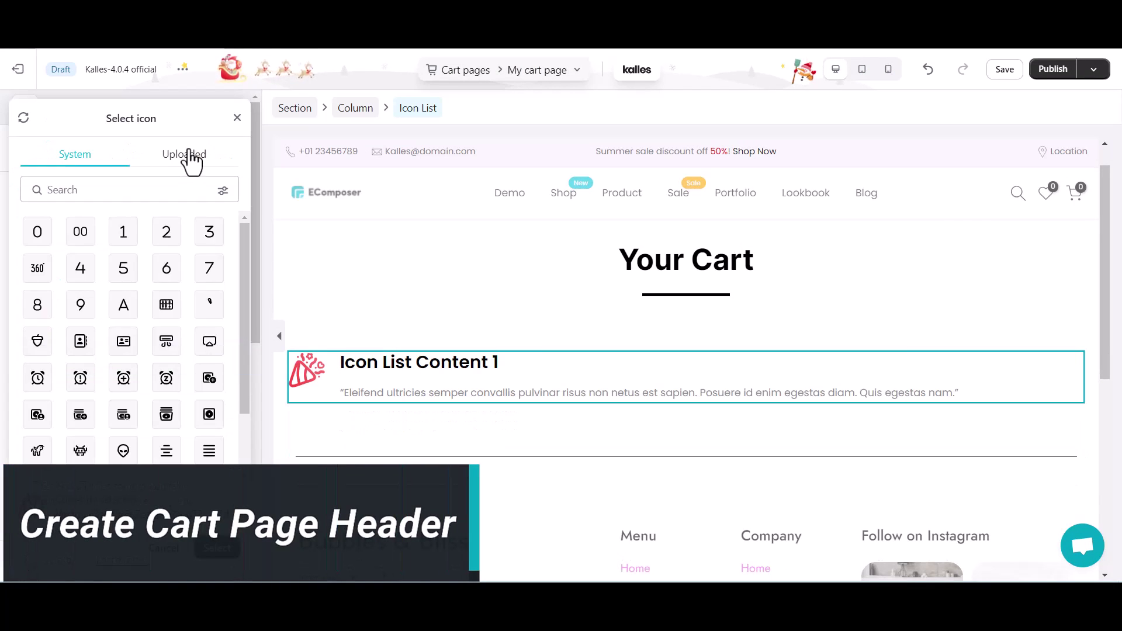
click(187, 154)
click(38, 321)
key(ctrl+a)
key(BackSpace)
triple_click(128, 381)
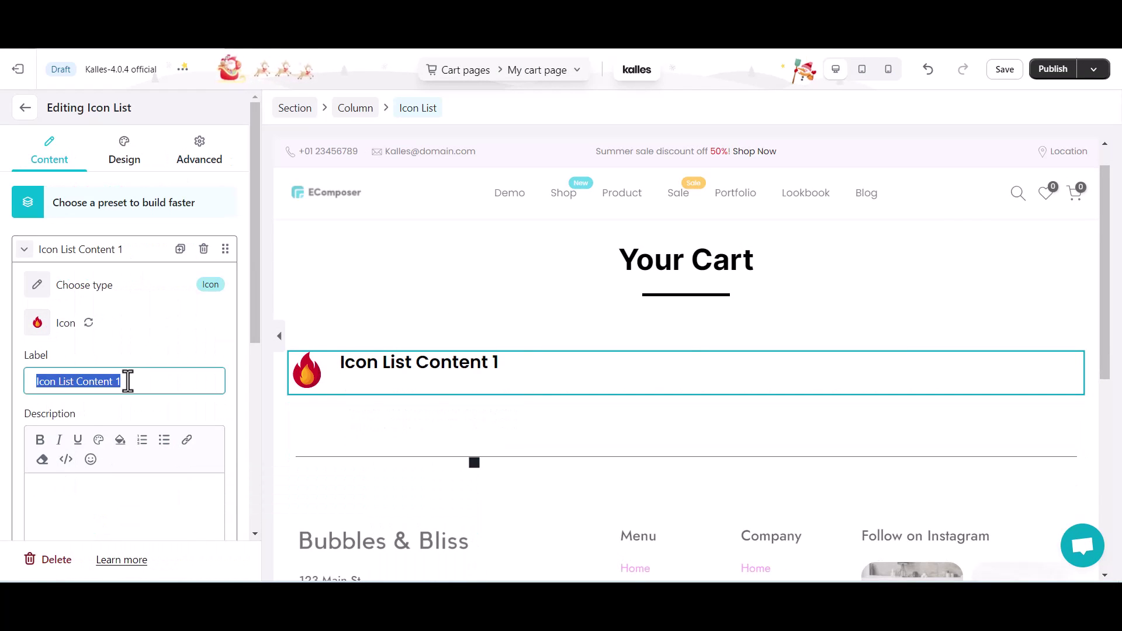
text(These products are limited, checkout within)
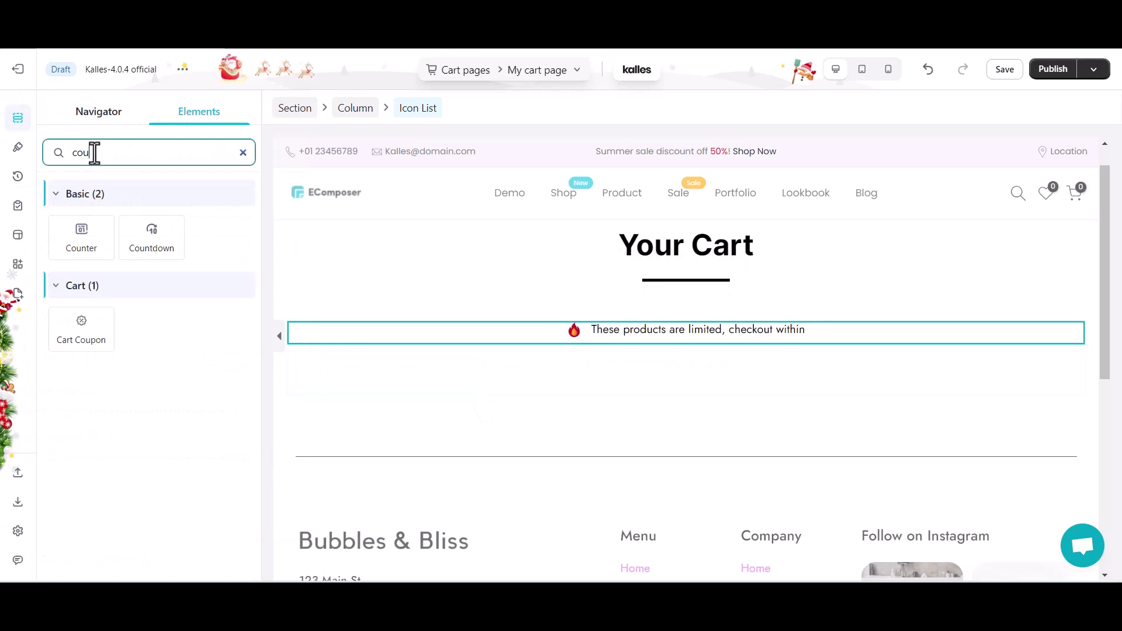
- Place a Countdown right after the urgency message
text(t)
drag(151, 233, 150, 245)
drag(150, 245, 552, 336)
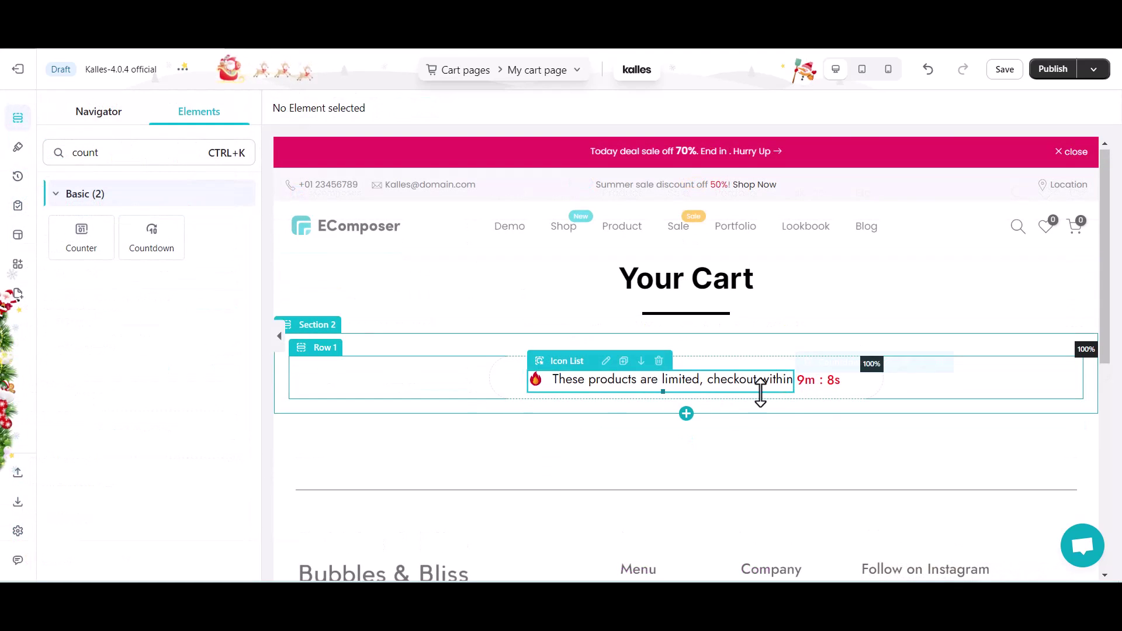
- Add a Home > Cart breadcrumb below the Your Cart heading
click(121, 154)
key(ctrl+a)
text(bread)
drag(85, 236, 456, 318)
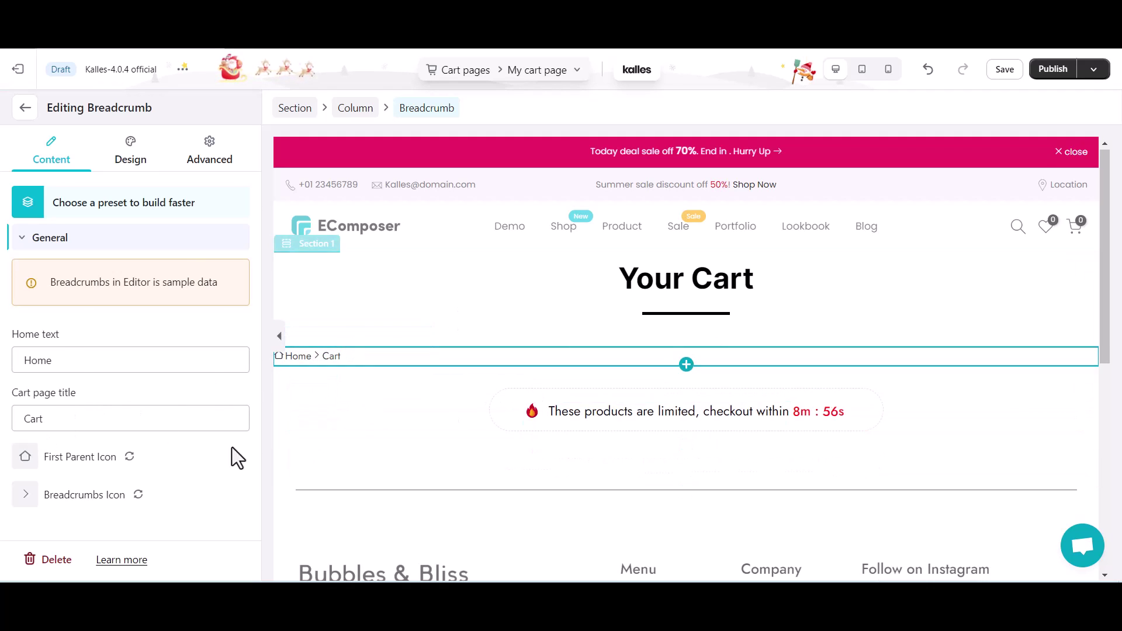
- Insert a new section below the countdown line with a 70/30 two-column layout
key(Delete)
scroll(539, 422, down, 3)
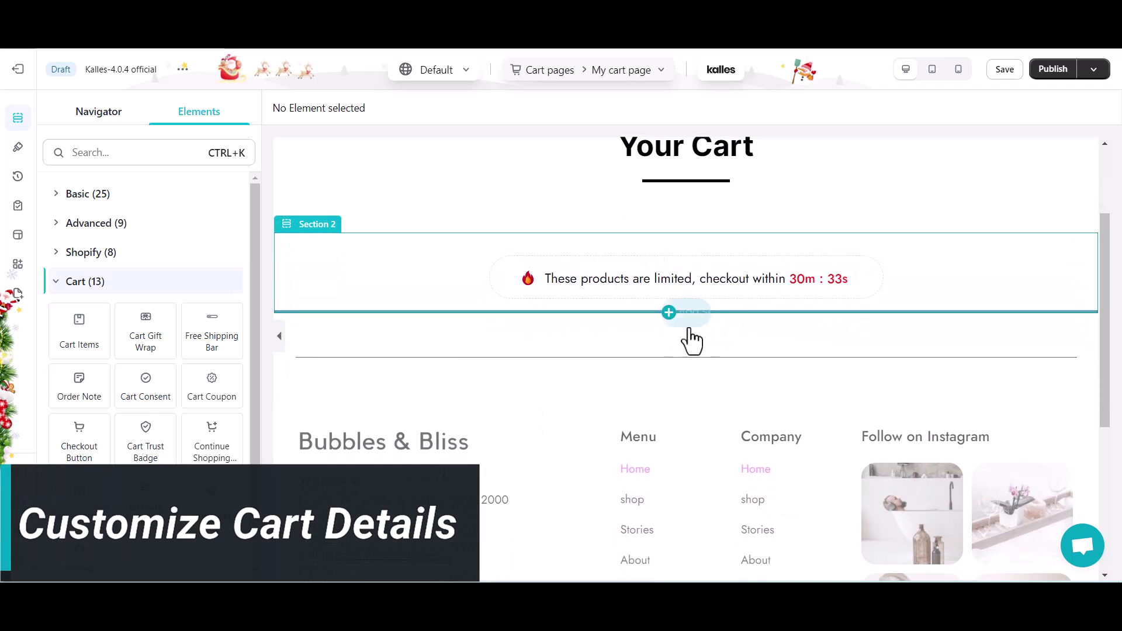
click(684, 319)
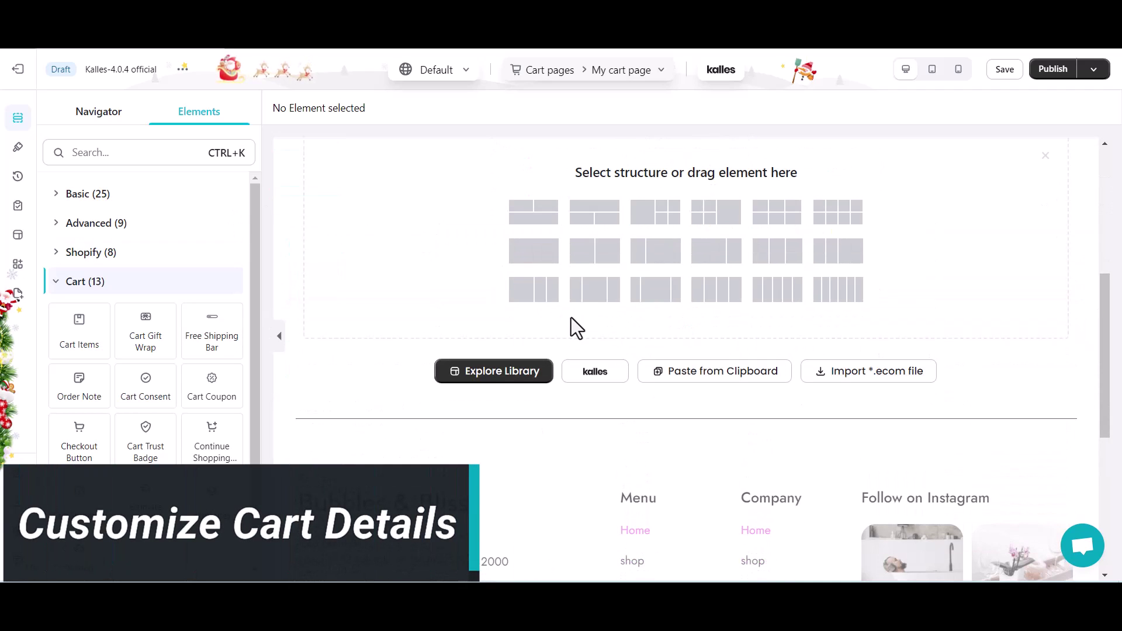
scroll(571, 325, up, 2)
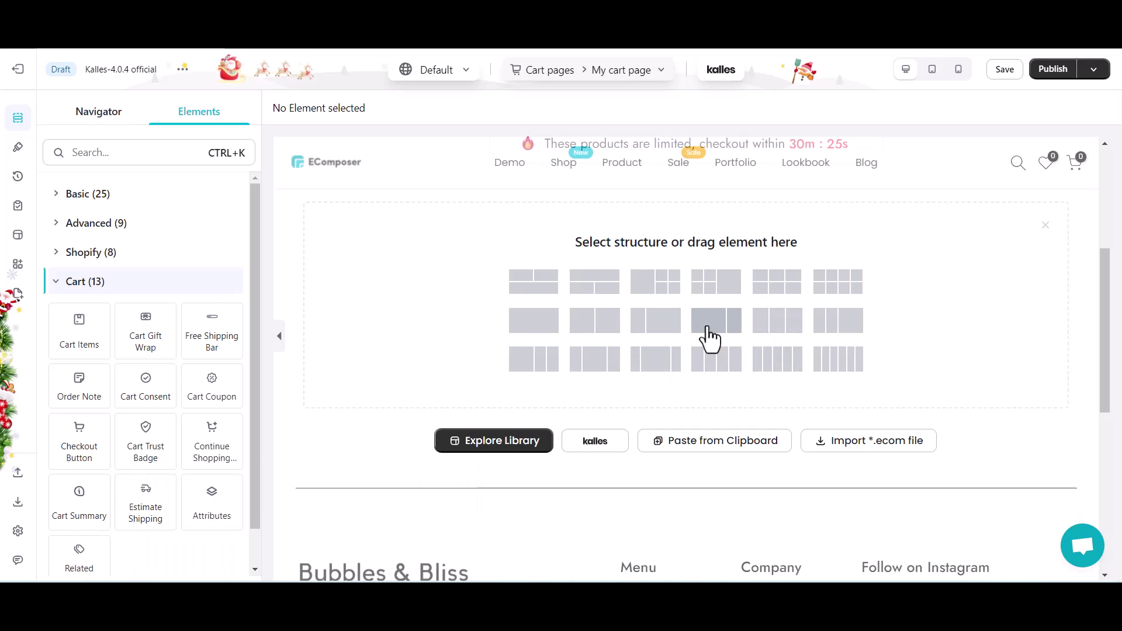
click(706, 320)
scroll(596, 370, up, 2)
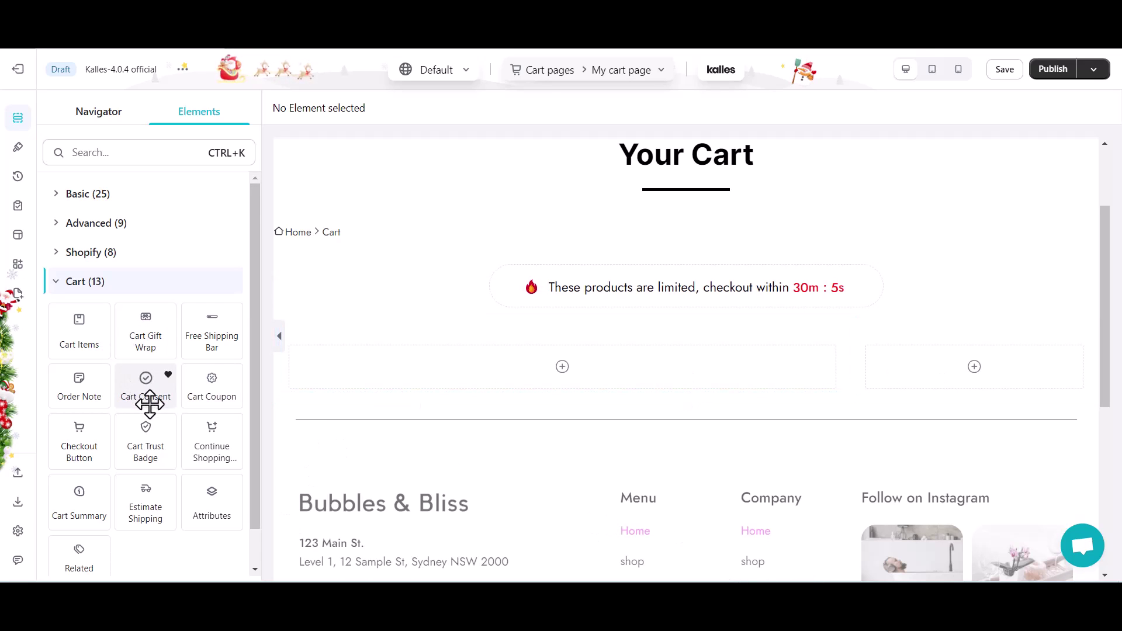
- Place a Cart Items table in the left column and preview its empty-cart state
drag(81, 335, 350, 377)
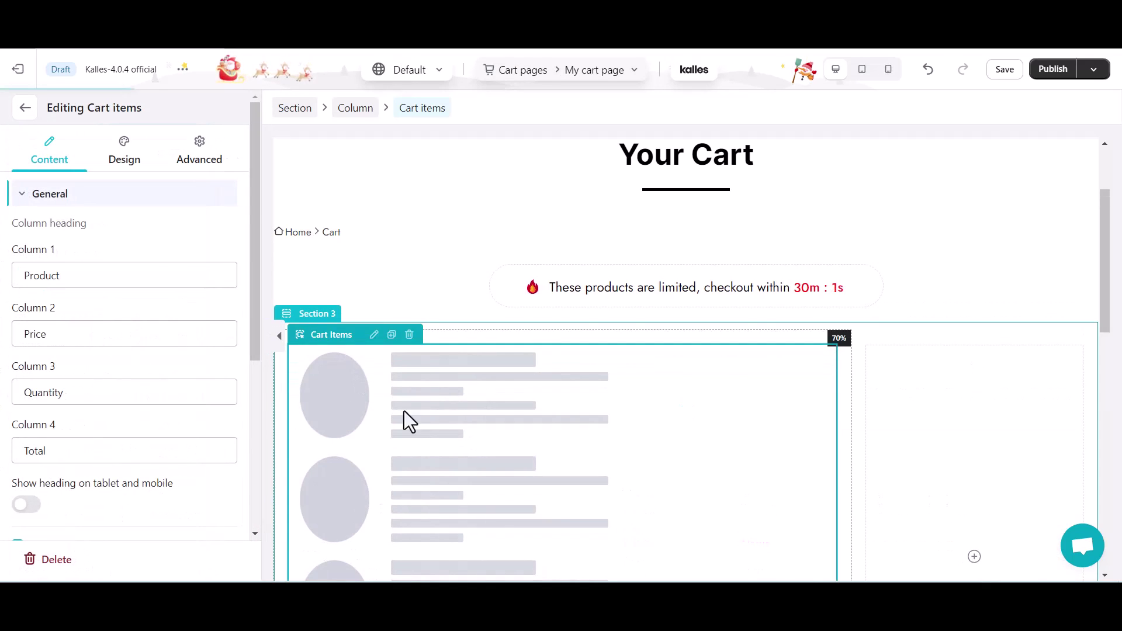
scroll(117, 461, down, 3)
scroll(121, 459, down, 1)
scroll(122, 460, down, 3)
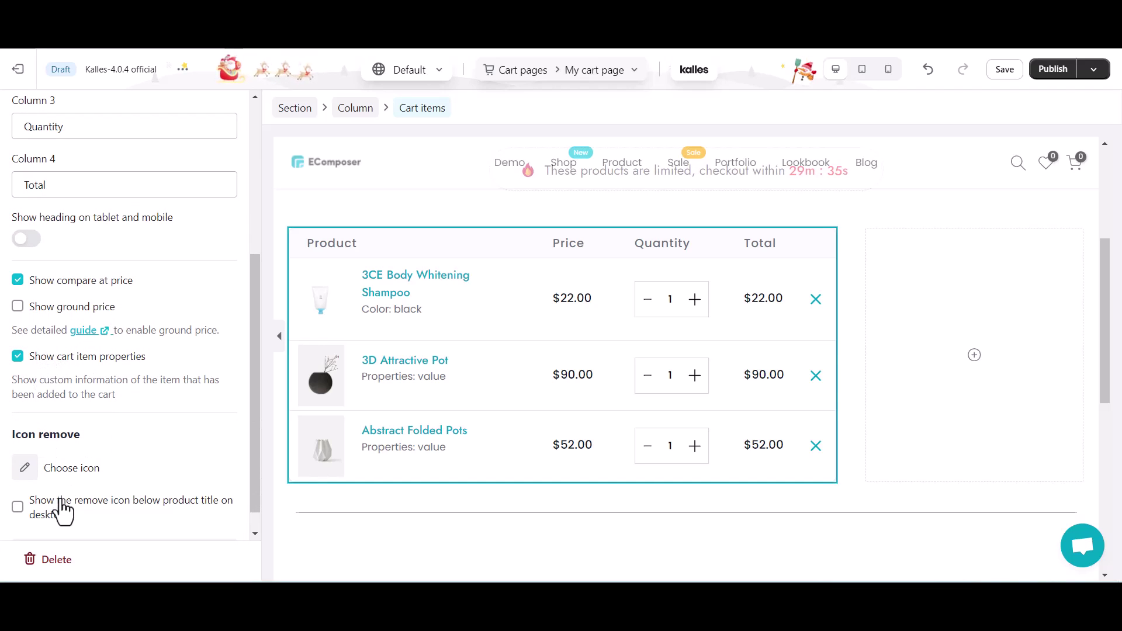
scroll(92, 485, down, 1)
click(37, 529)
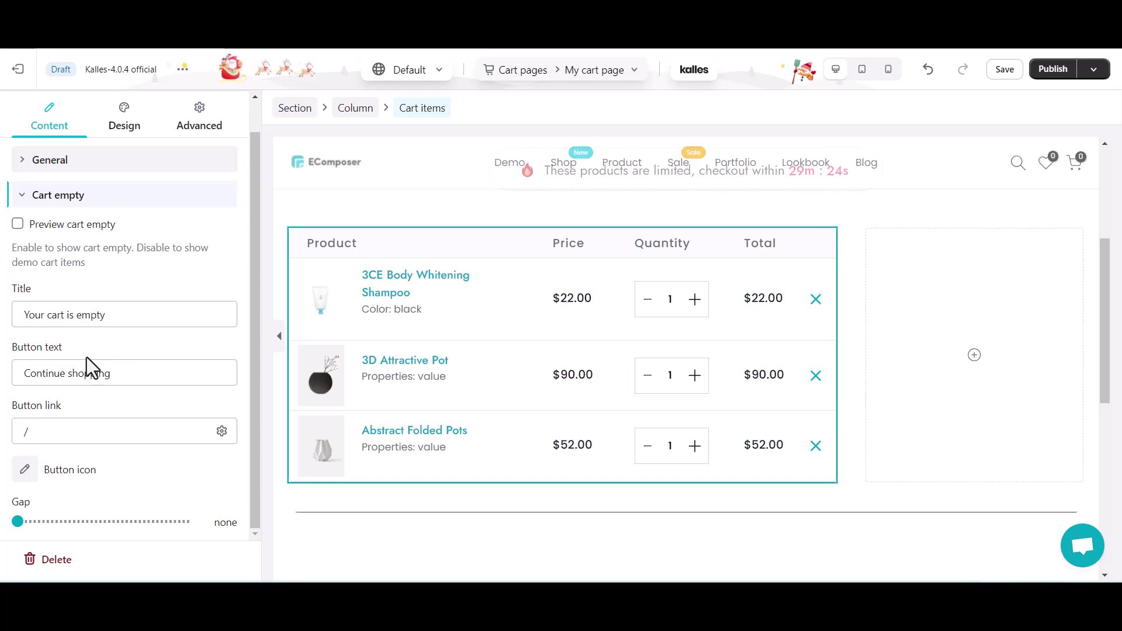
click(17, 225)
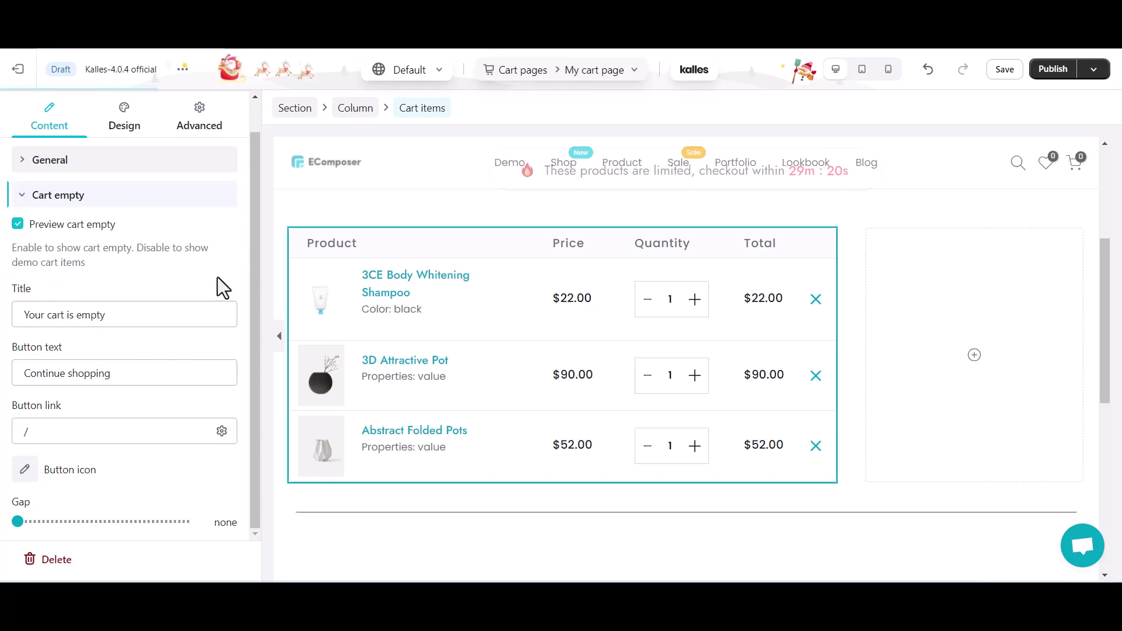
- Link the Continue shopping button to the store's Home page (/pages/home)
click(221, 431)
click(149, 184)
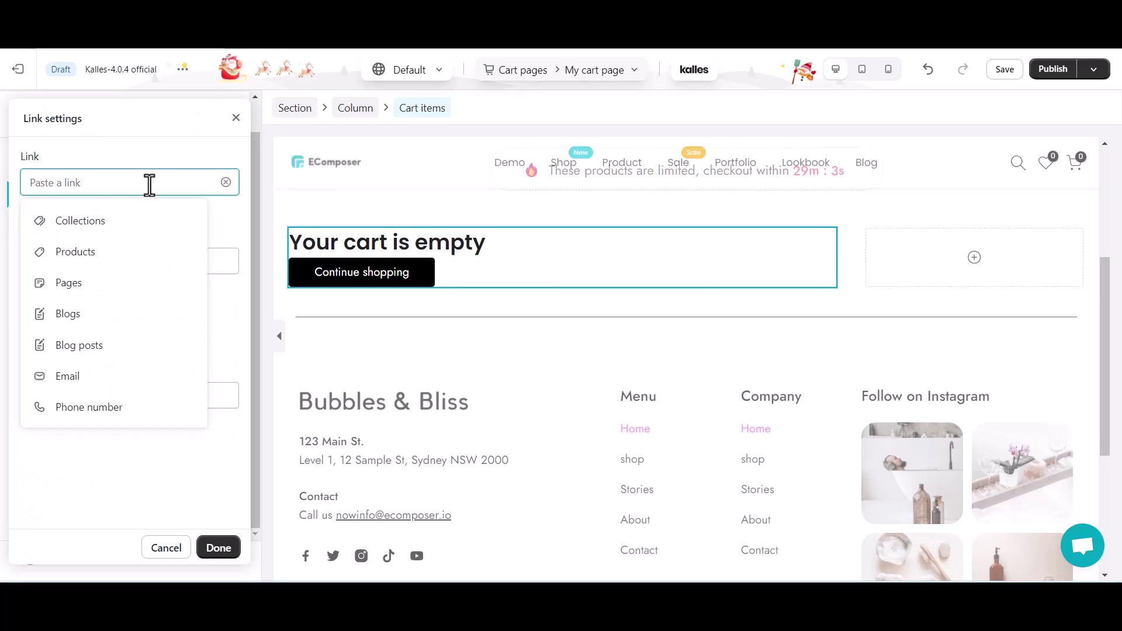
click(108, 283)
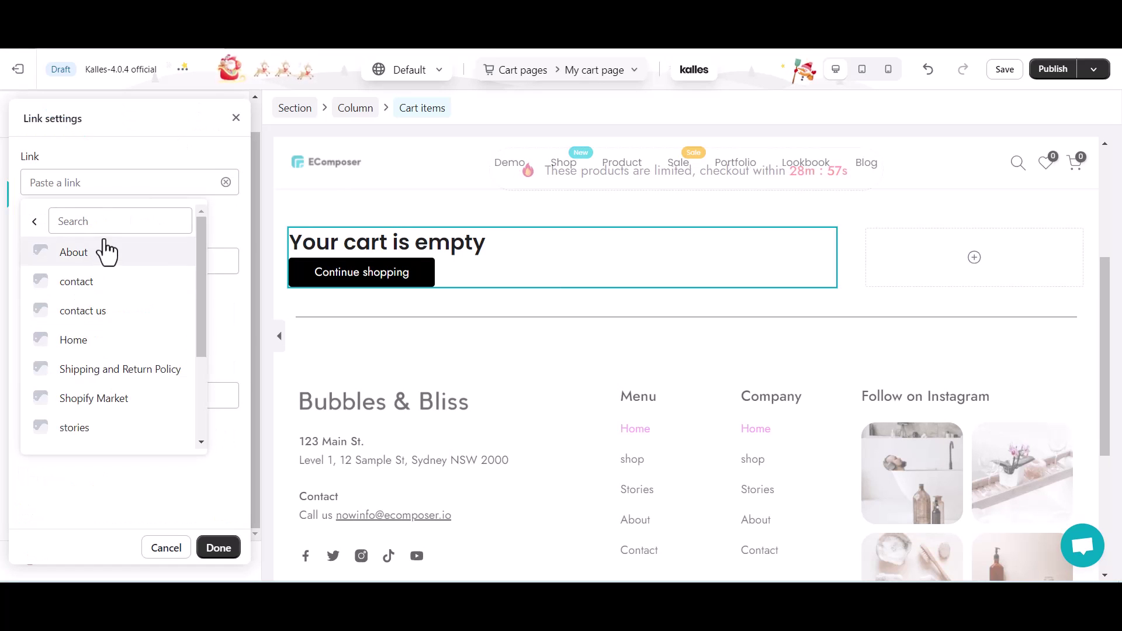
click(105, 338)
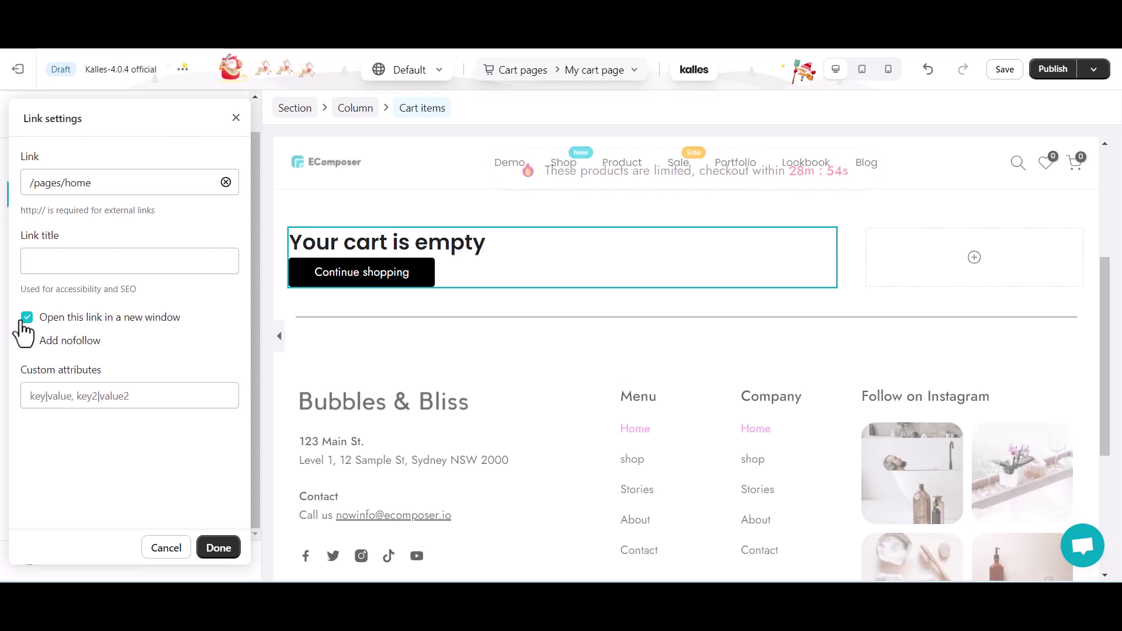
- Confirm the button link and add an empty two-column Inner Row below the cart items
click(218, 549)
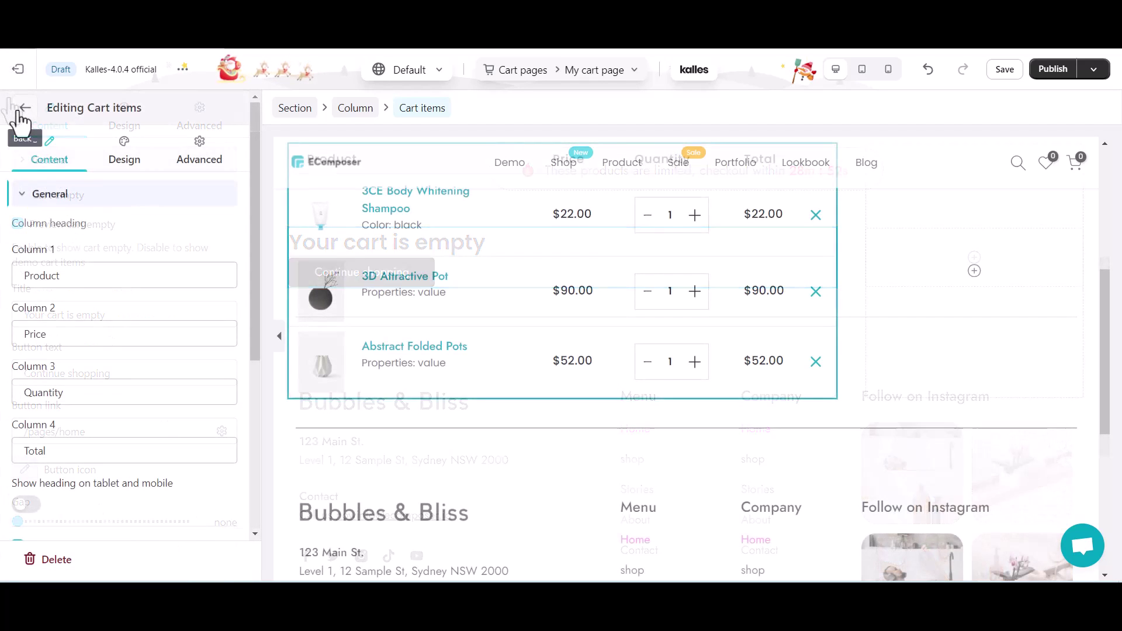
click(21, 111)
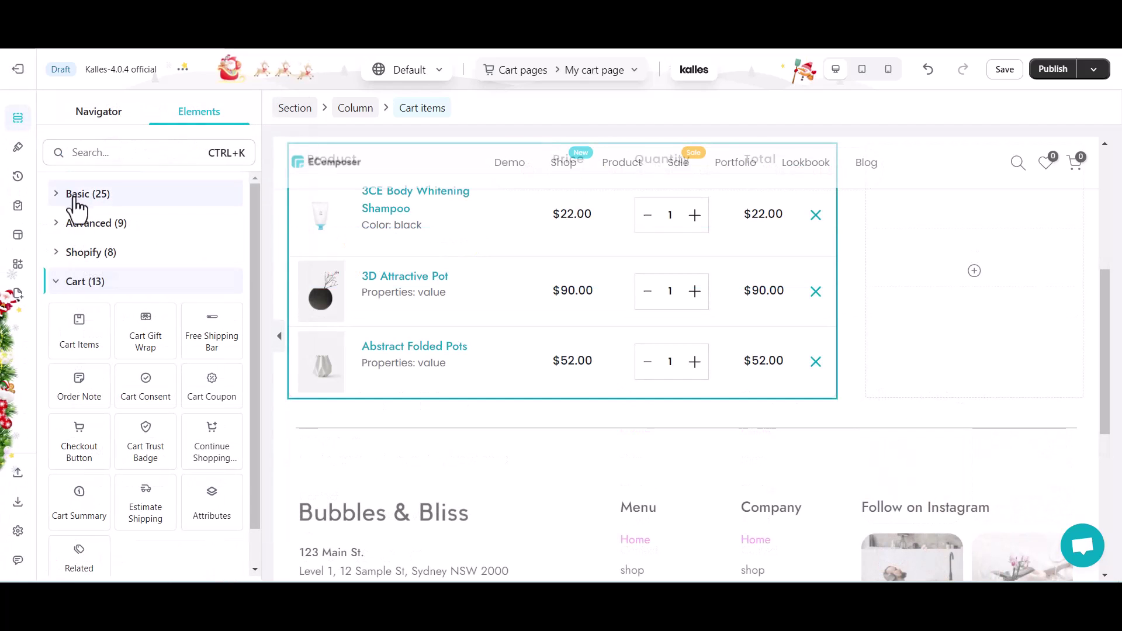
click(55, 198)
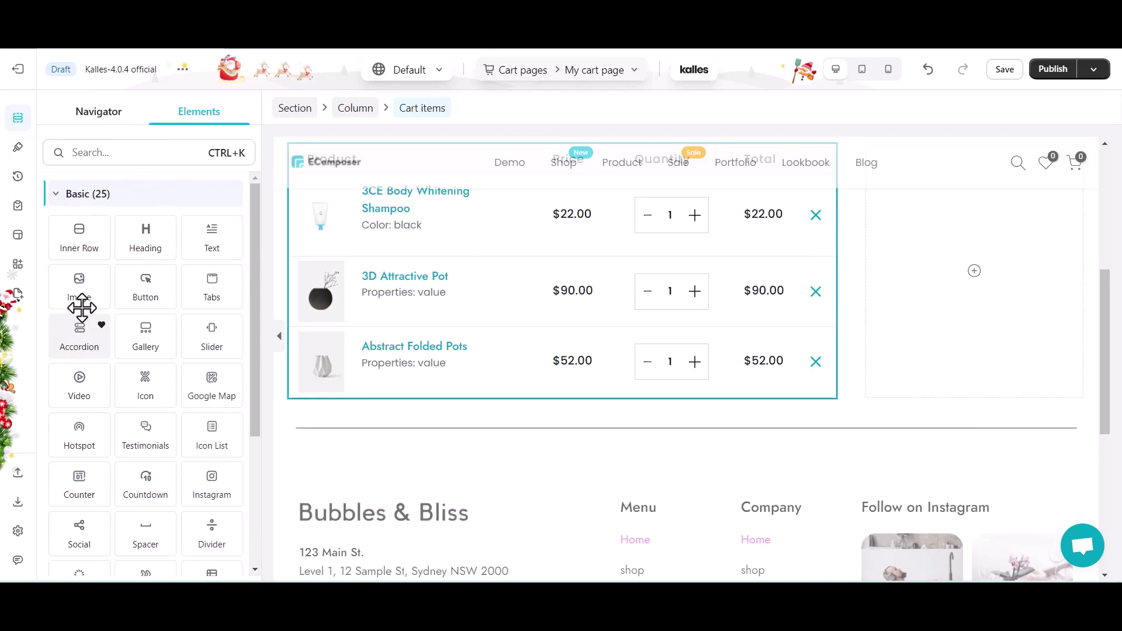
drag(83, 243, 353, 393)
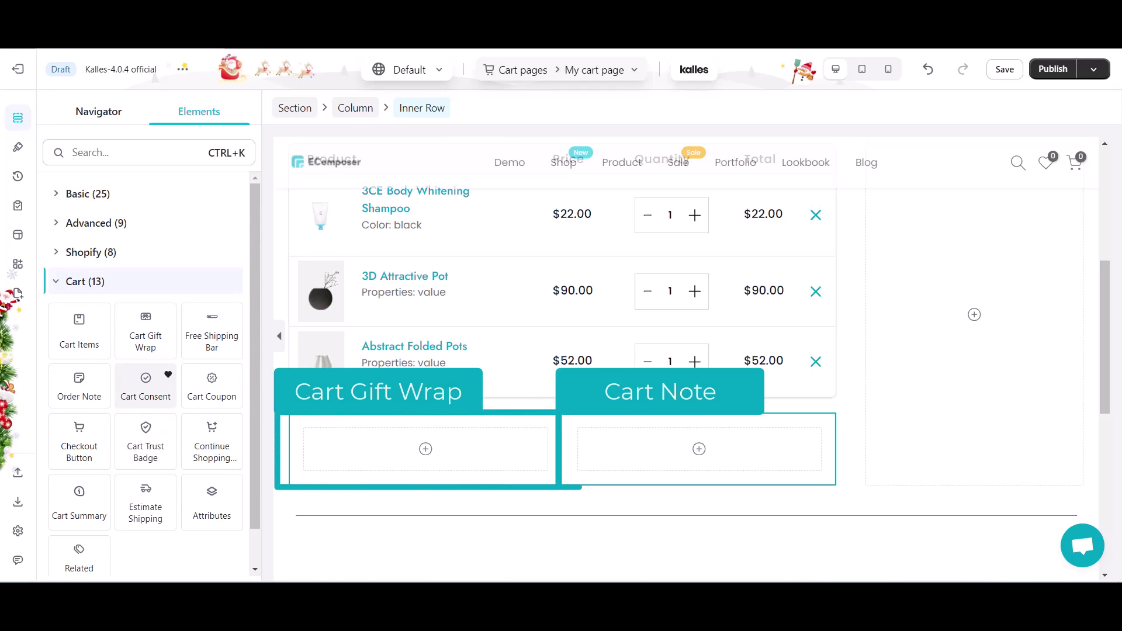
- Put a Cart Gift Wrap in the left column tied to the Polar Ignite 2 Fitness Smartwatch
drag(146, 330, 355, 459)
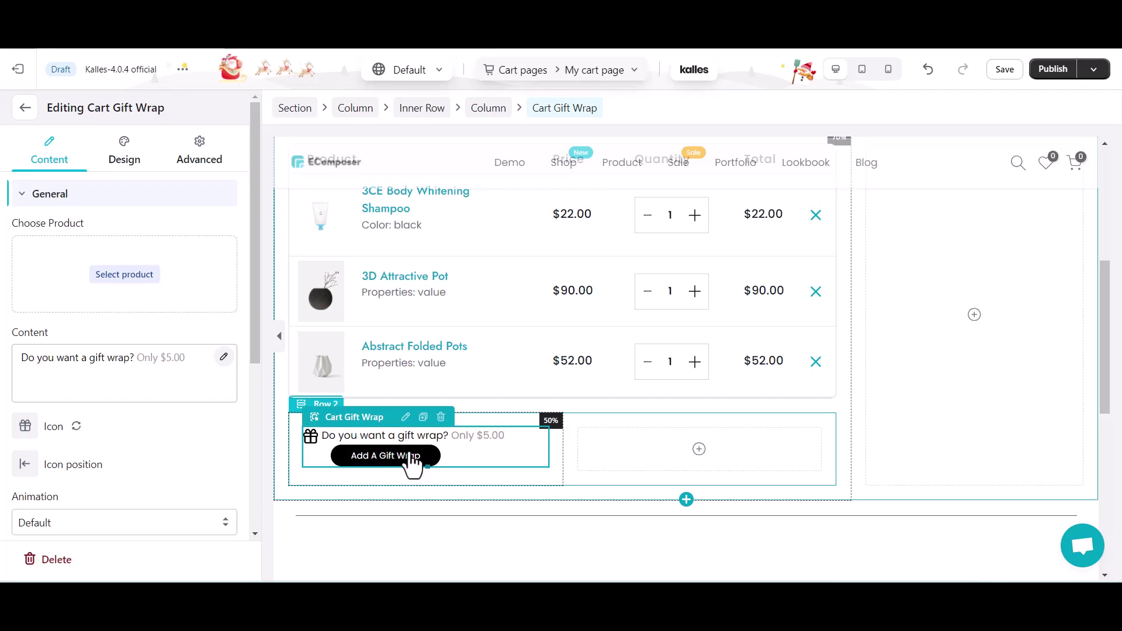
click(129, 278)
click(171, 267)
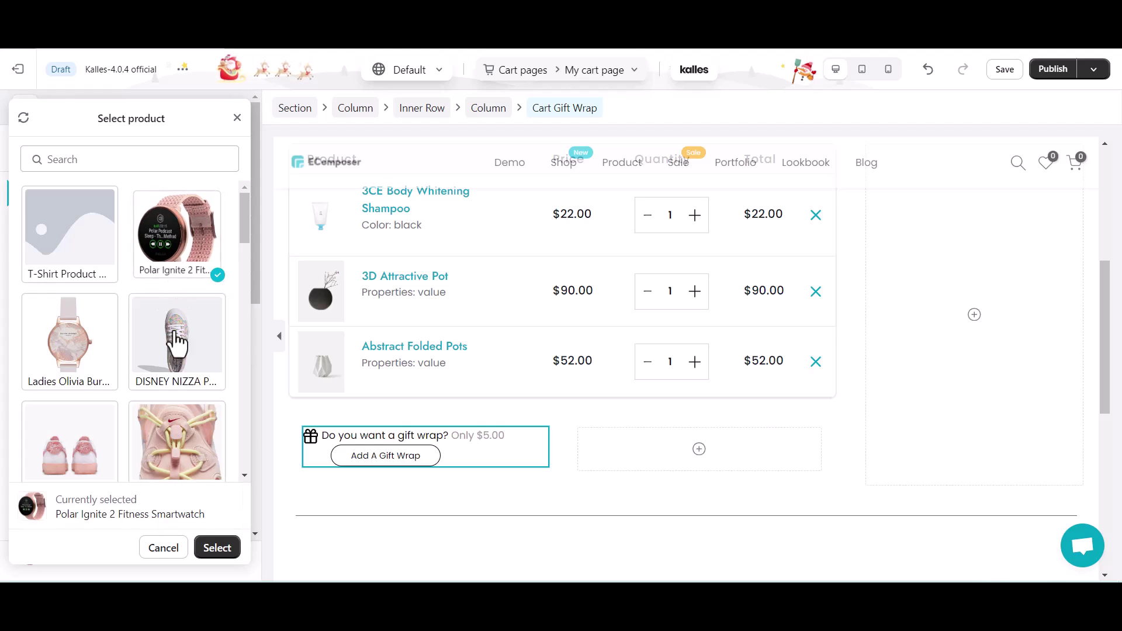
click(213, 551)
scroll(100, 475, down, 2)
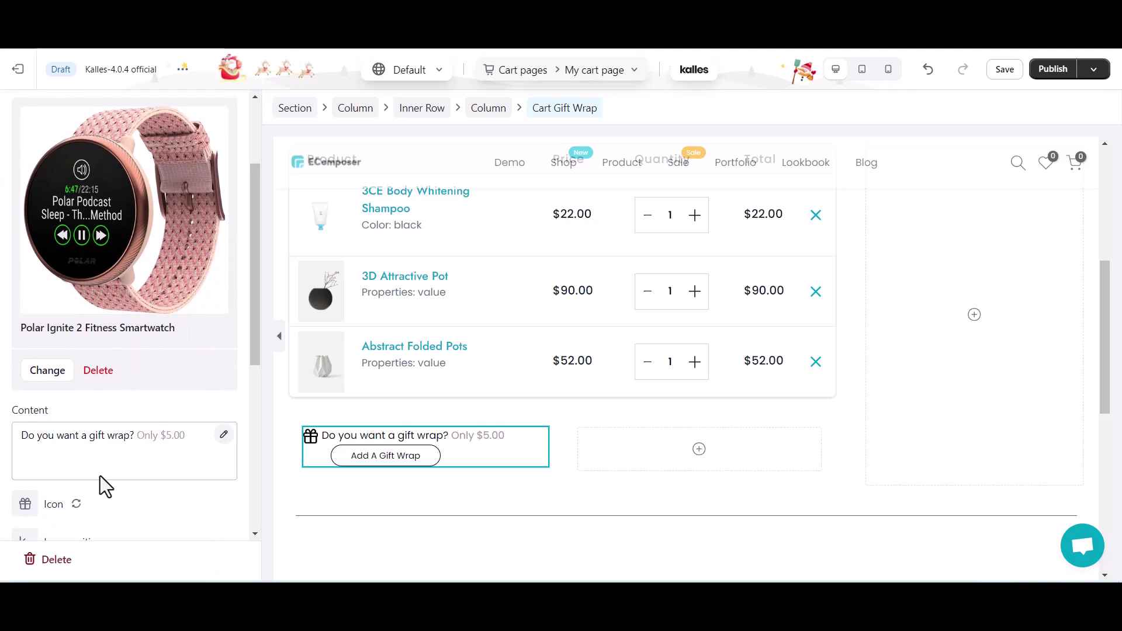
scroll(100, 476, up, 3)
click(25, 107)
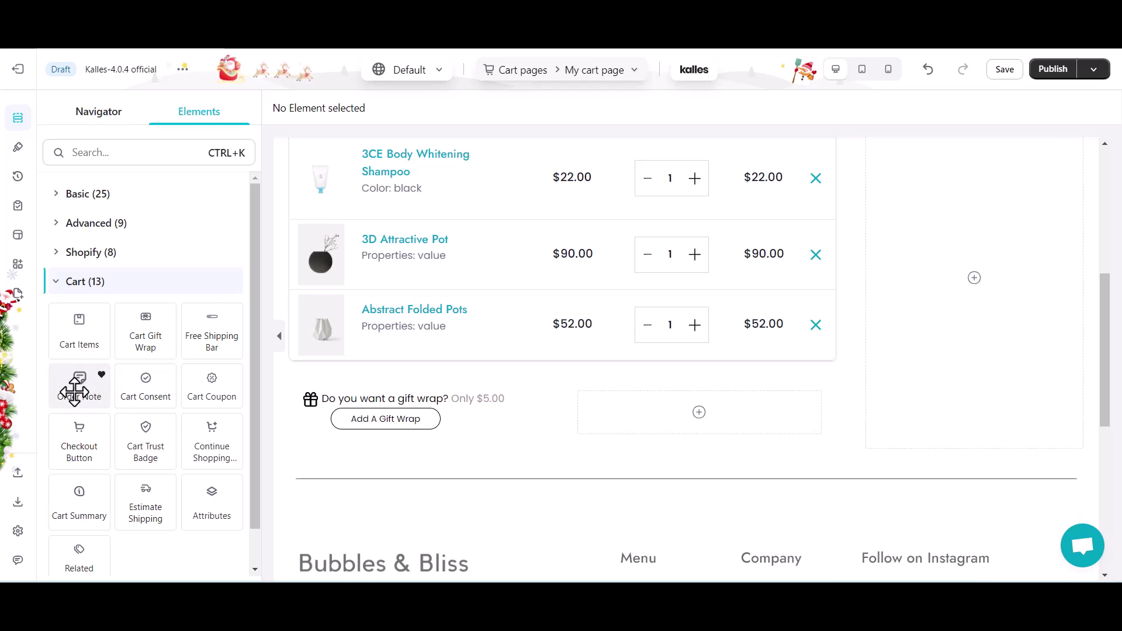
- Add an Order Note beside the gift wrap and an Attributes block below, keeping only the gift-message field
drag(74, 390, 617, 418)
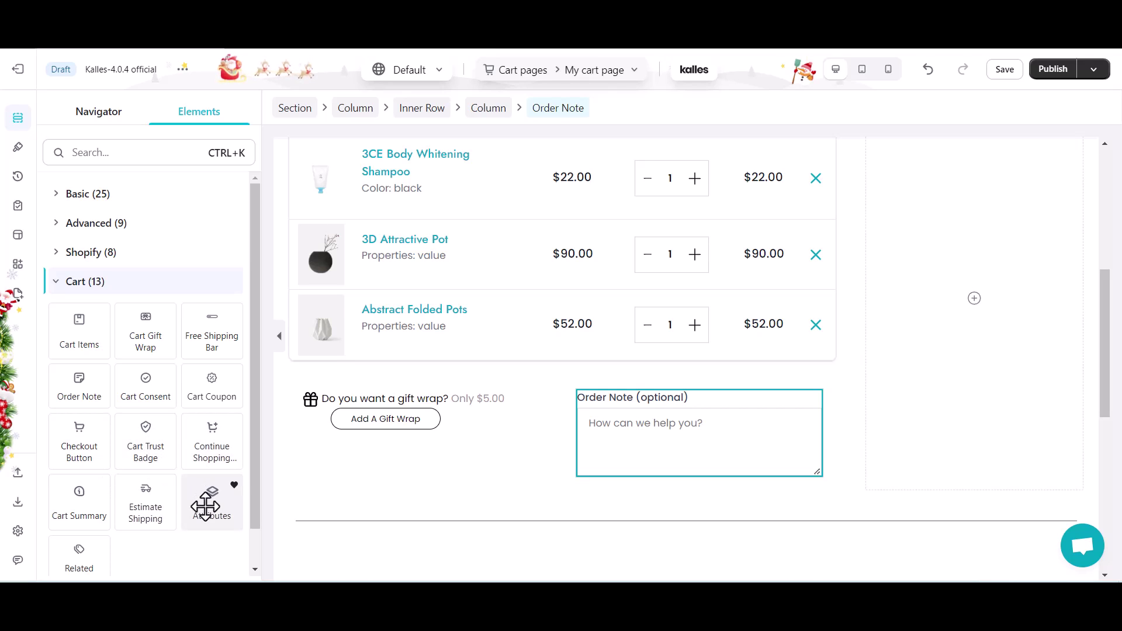
drag(203, 512, 374, 434)
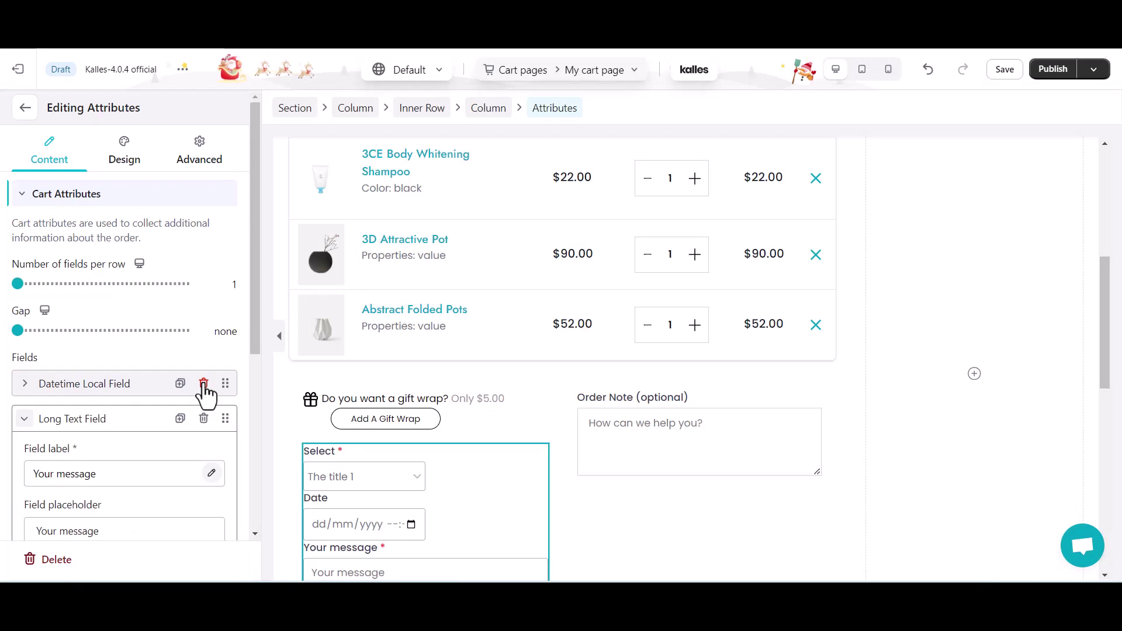
click(215, 384)
click(24, 384)
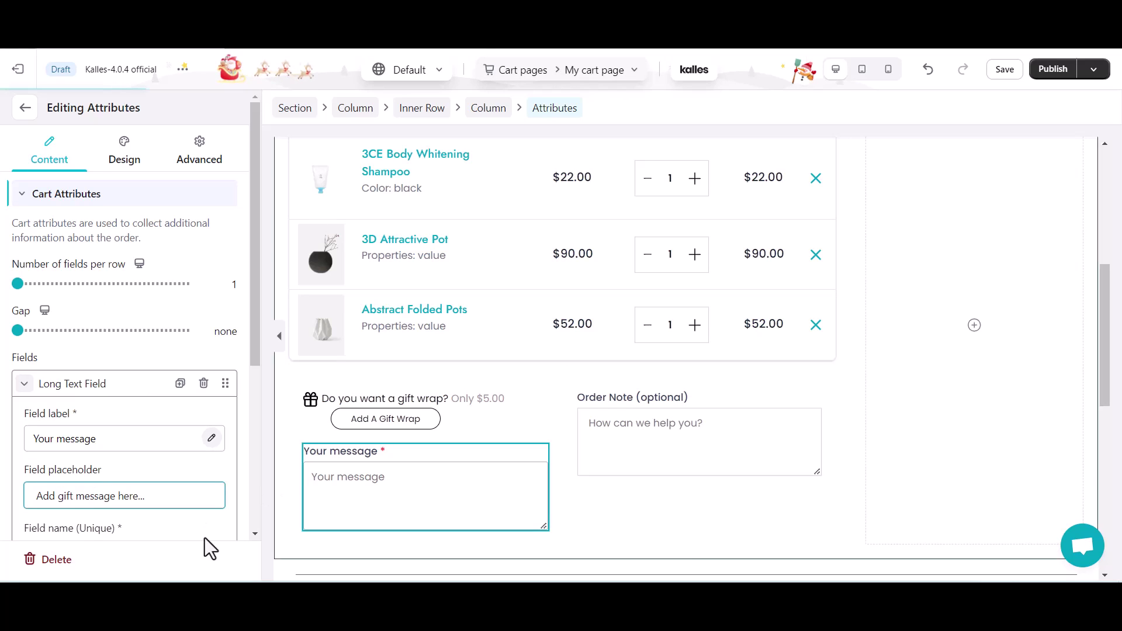
scroll(217, 527, down, 3)
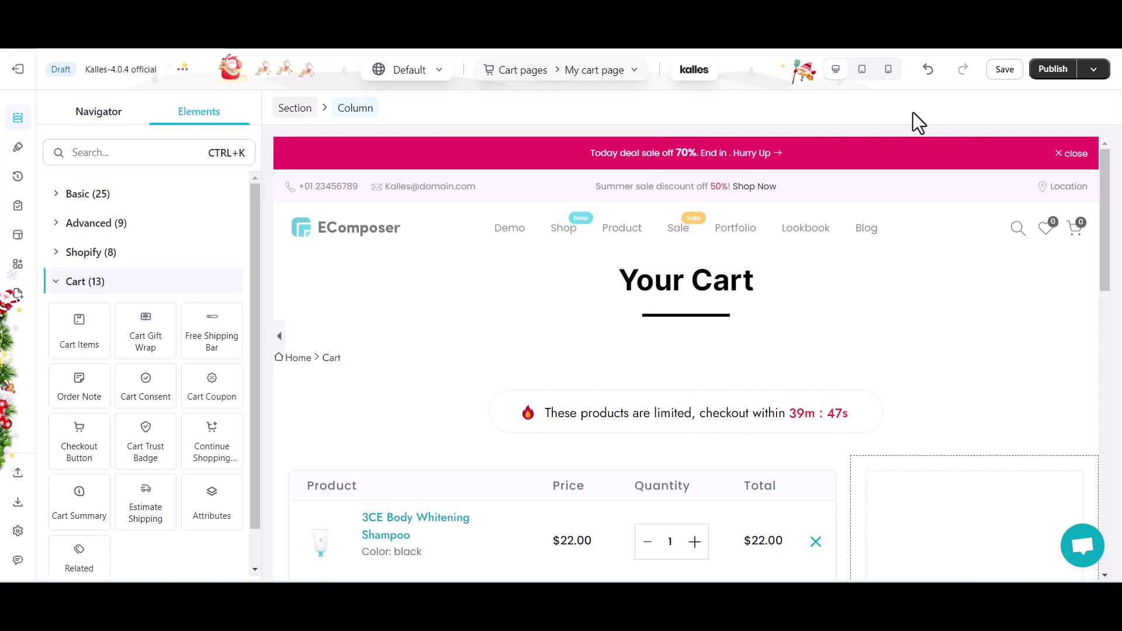
- Add a Free Shipping Bar to the right column with a $30 minimum price
scroll(902, 385, down, 5)
scroll(902, 384, up, 2)
drag(212, 327, 929, 327)
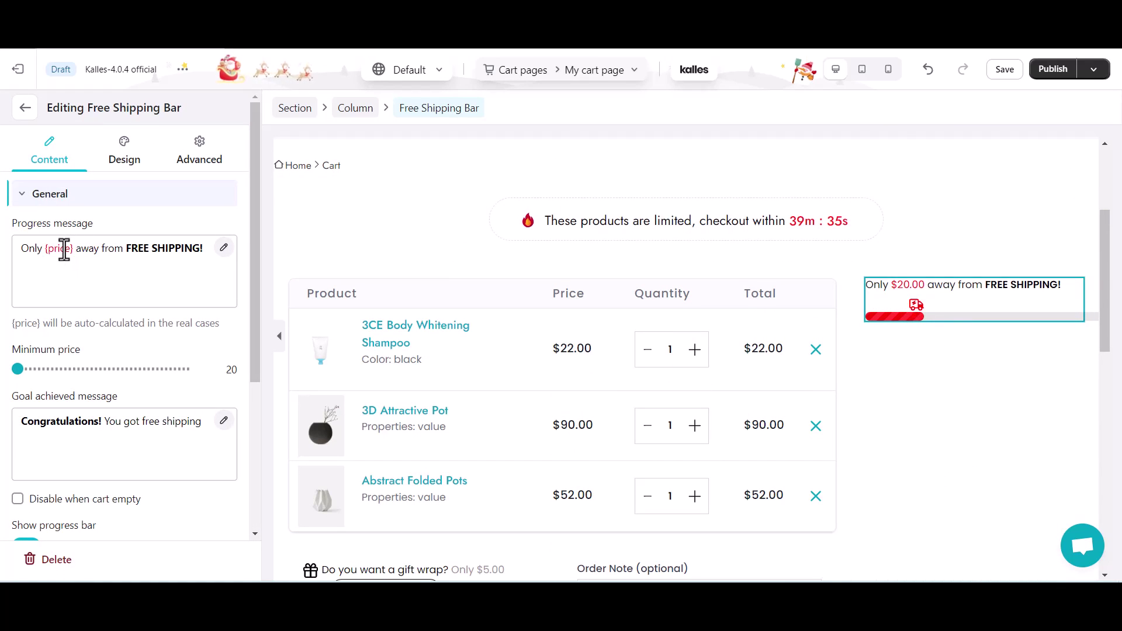
click(227, 370)
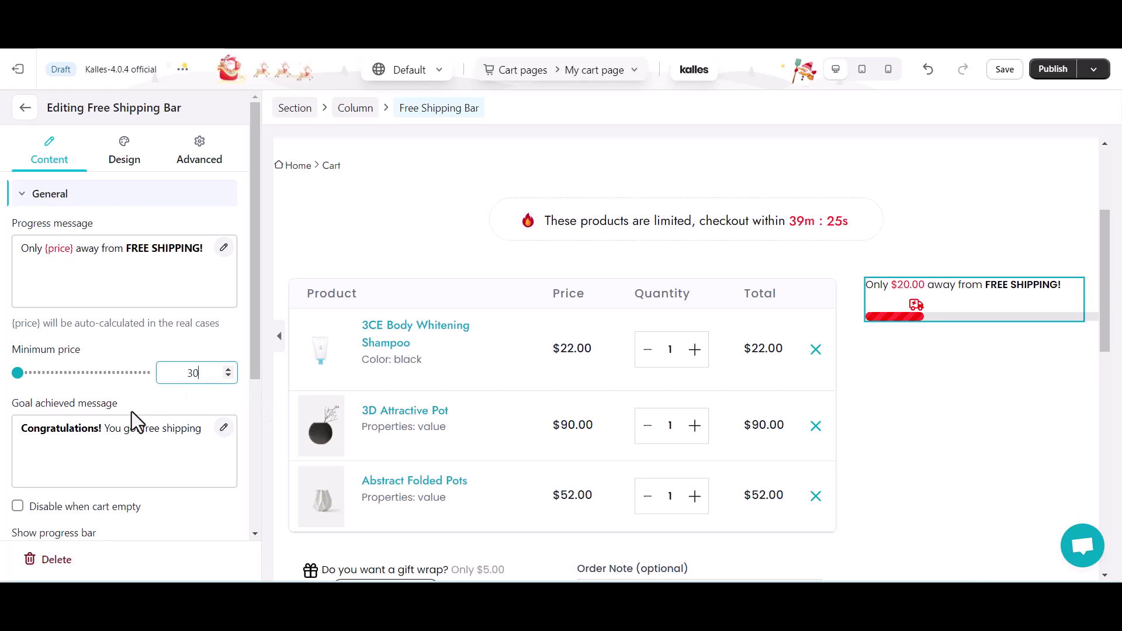
key(Return)
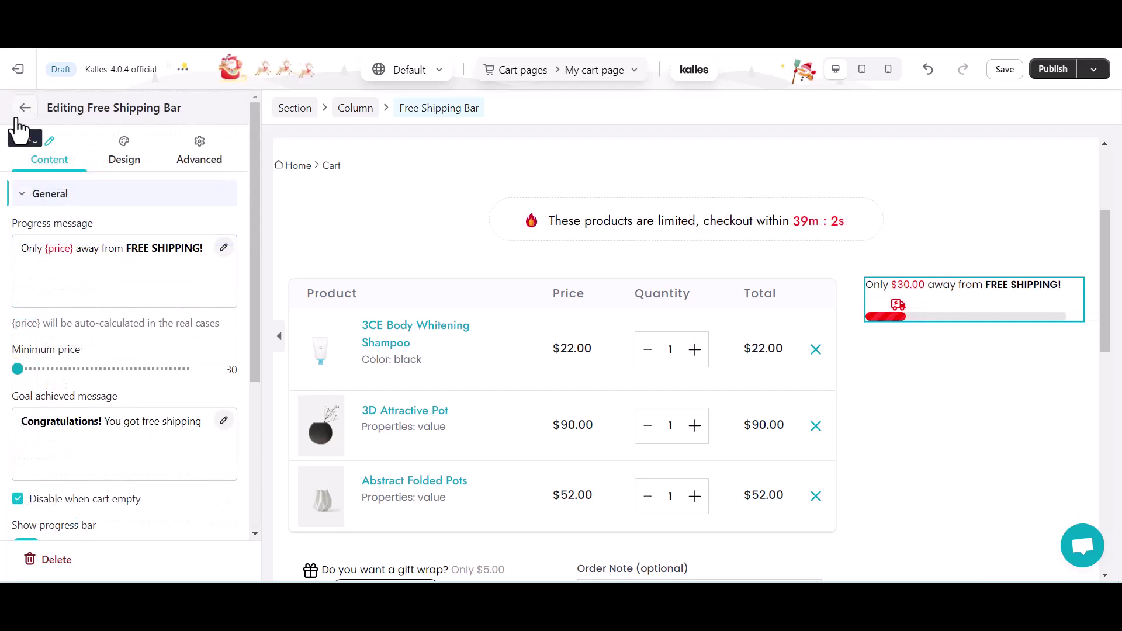
- Add an Estimate Shipping form under the shipping bar with 10px field spacing
click(24, 120)
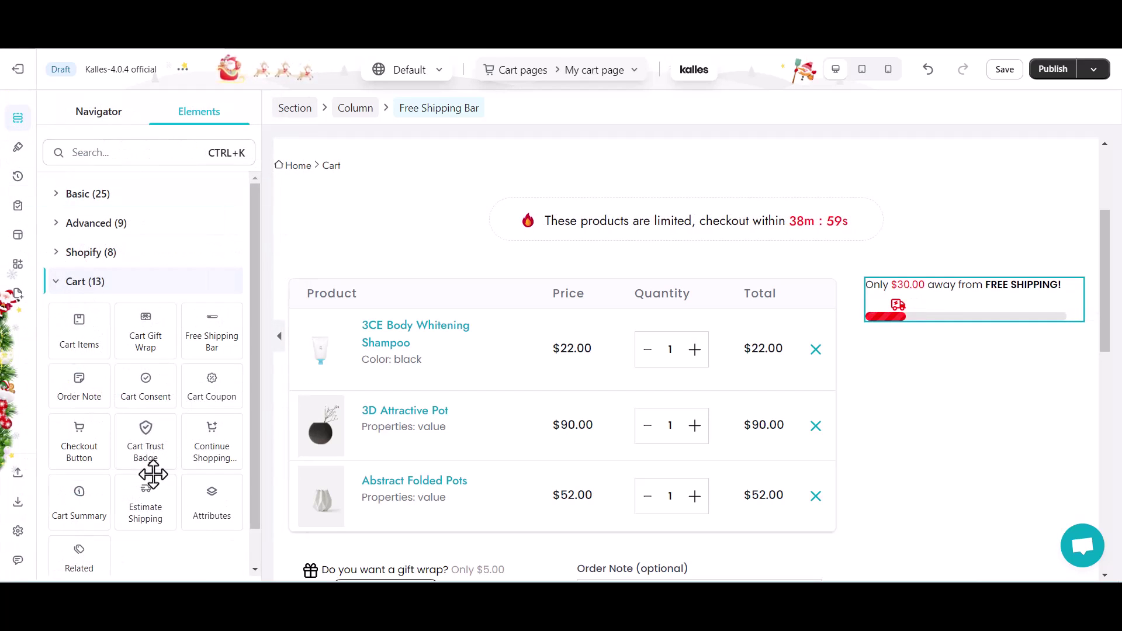
drag(758, 234, 917, 386)
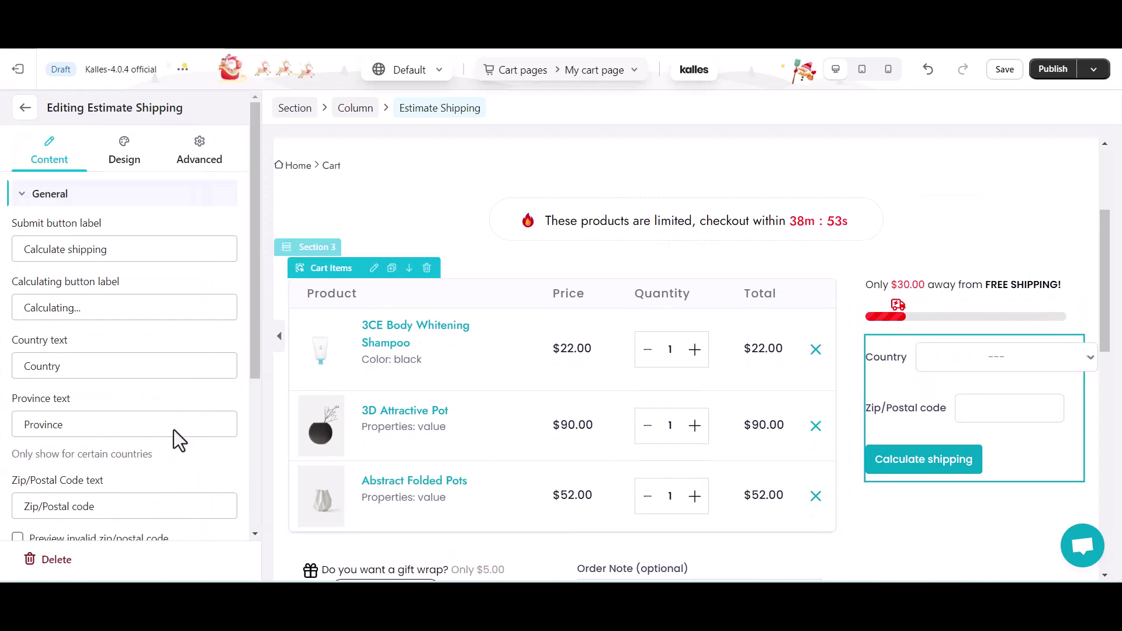
scroll(176, 462, down, 4)
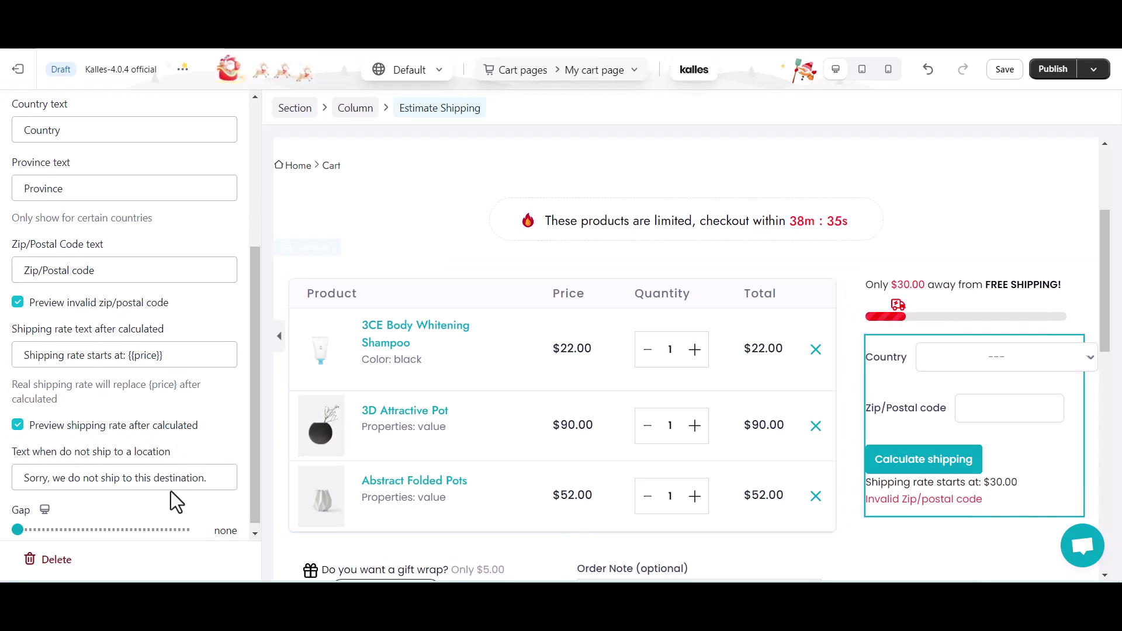
scroll(170, 500, down, 1)
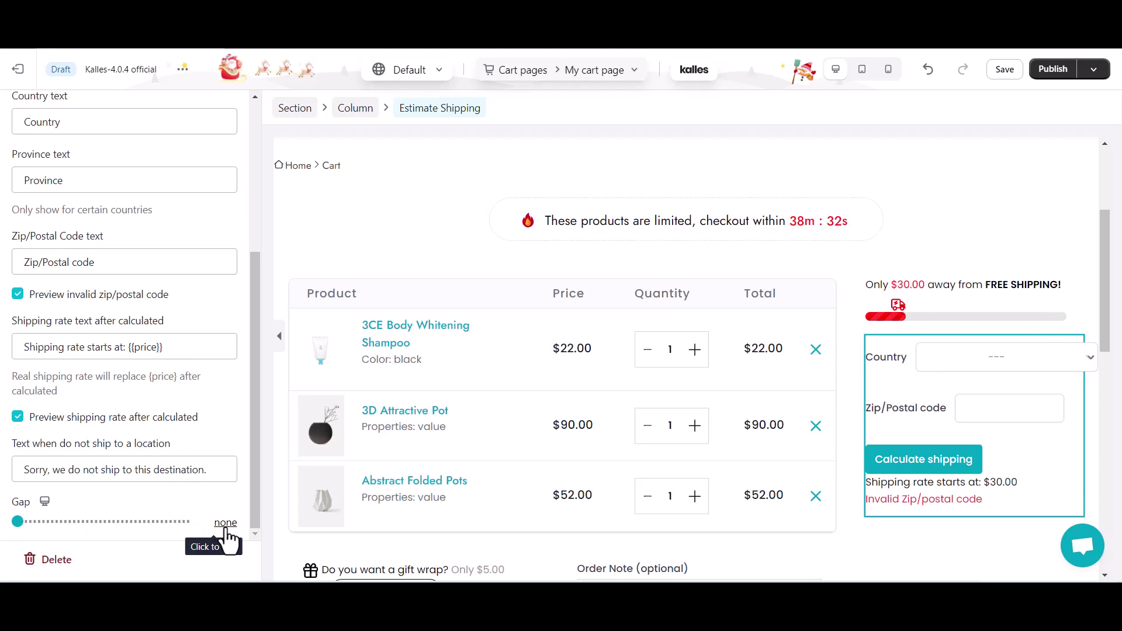
click(183, 570)
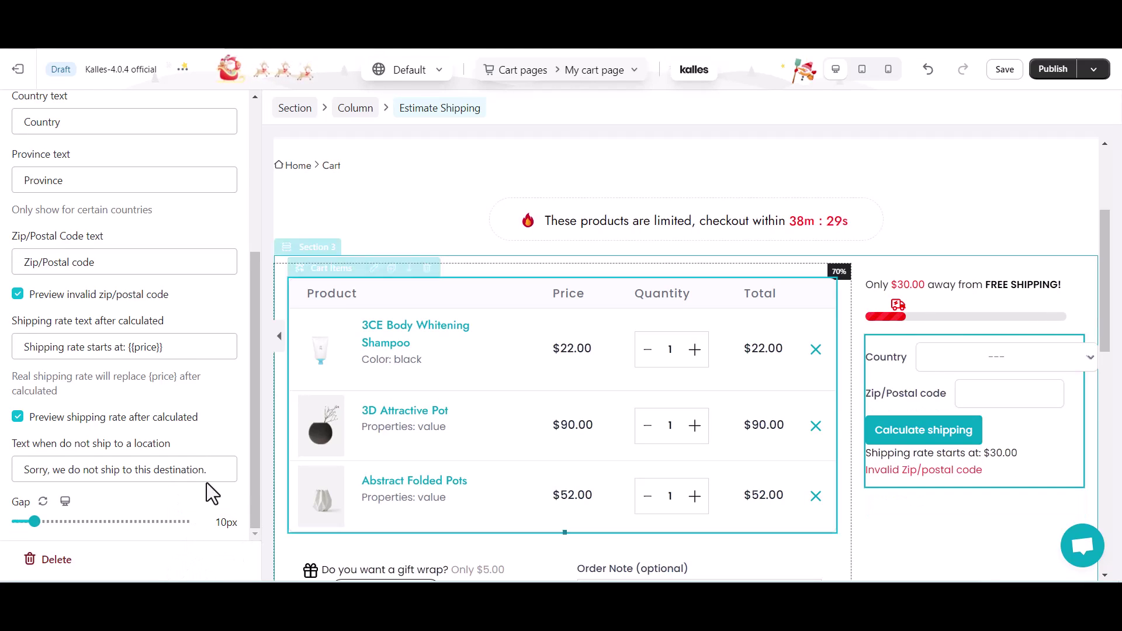
scroll(97, 233, up, 4)
click(26, 108)
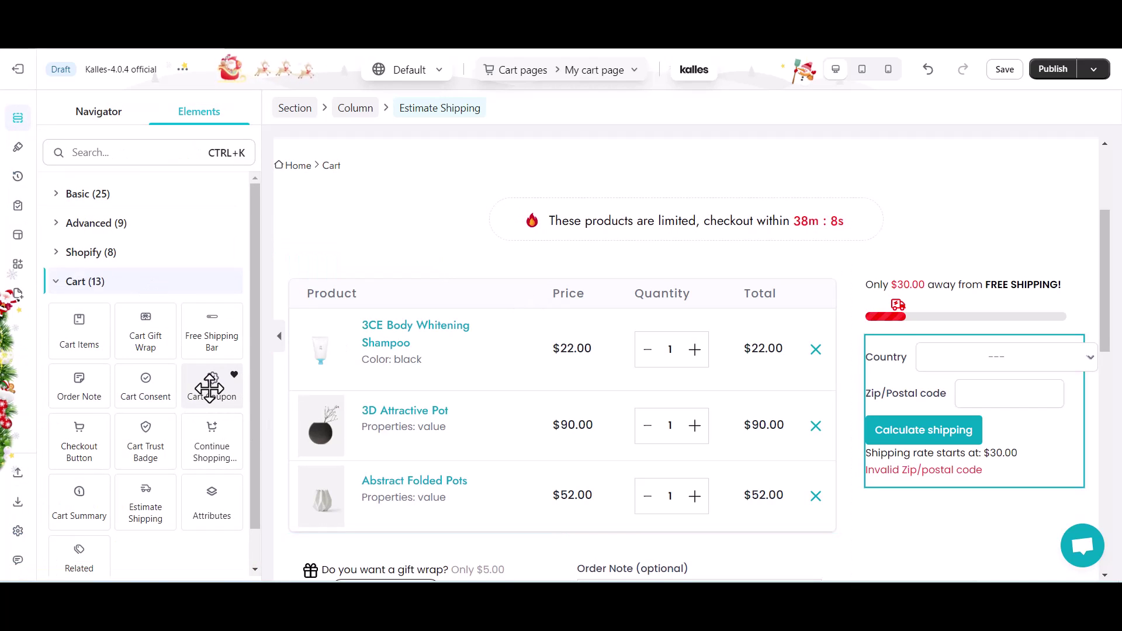
- Add a Cart Coupon box and a Cart Summary, moving Total Weight up and removing Total Price
drag(211, 388, 903, 497)
click(24, 109)
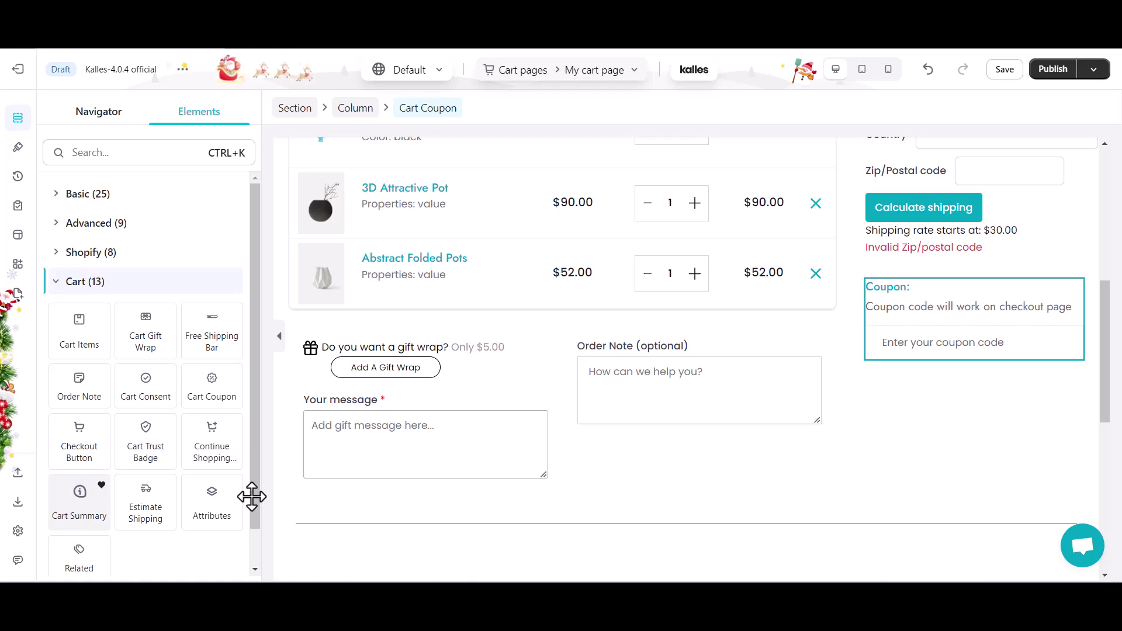
mouse_move(393, 468)
mouse_down()
mouse_move(936, 322)
mouse_move(951, 371)
mouse_up()
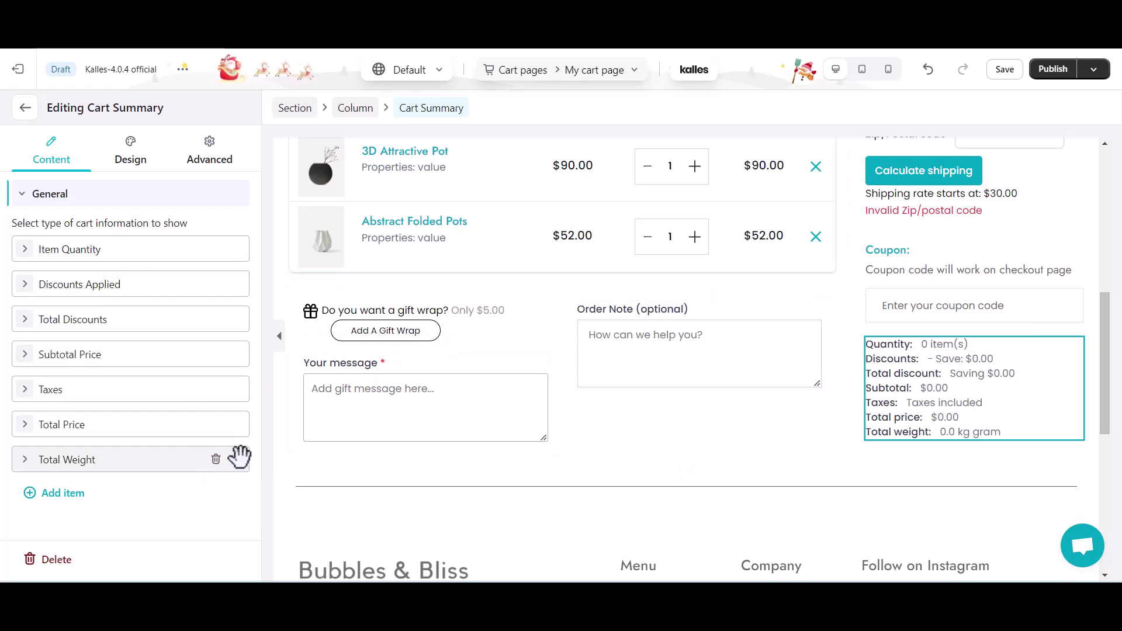
drag(237, 459, 238, 272)
click(216, 459)
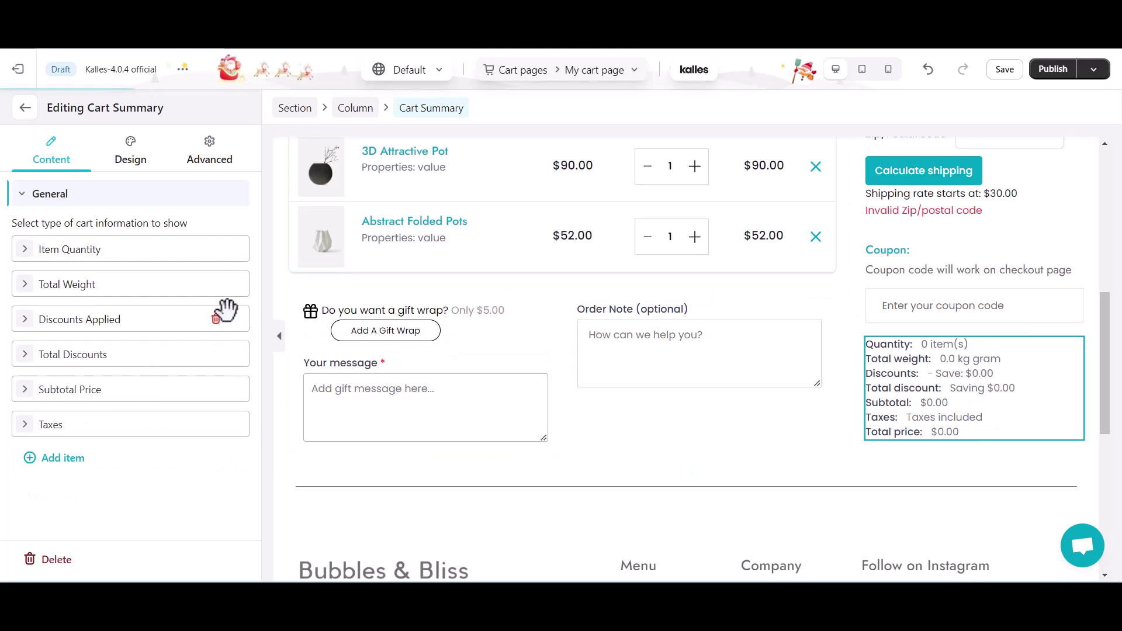
click(276, 370)
- Add a second Cart Summary below, deleting every line except Total Price
scroll(275, 370, down, 2)
drag(126, 499, 916, 295)
click(215, 459)
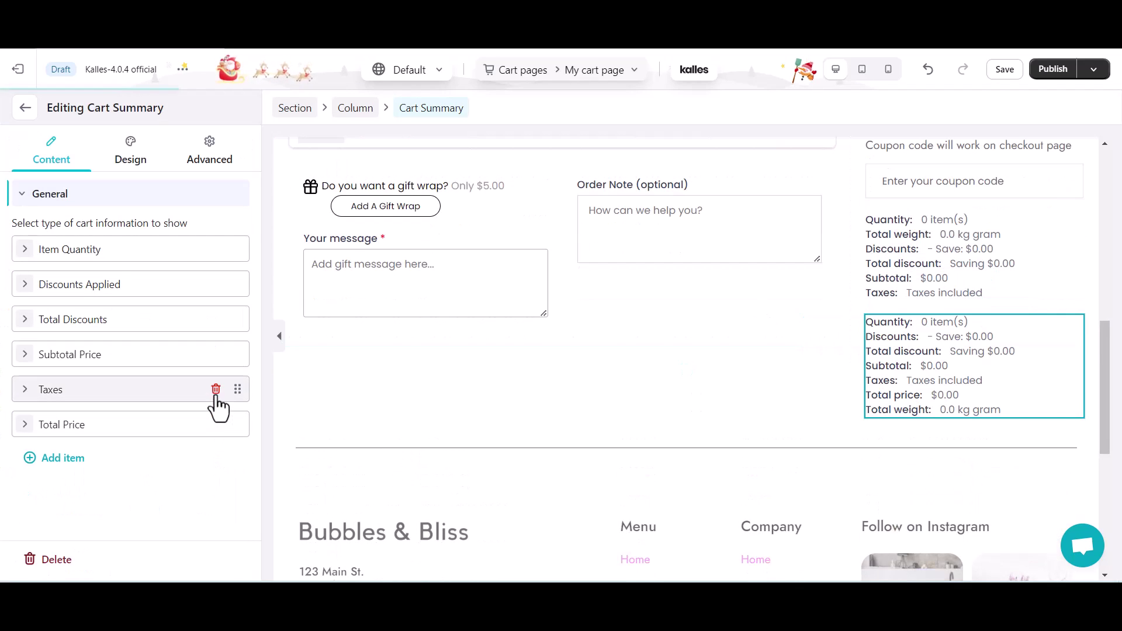
click(216, 389)
click(216, 354)
click(216, 319)
click(216, 284)
click(215, 249)
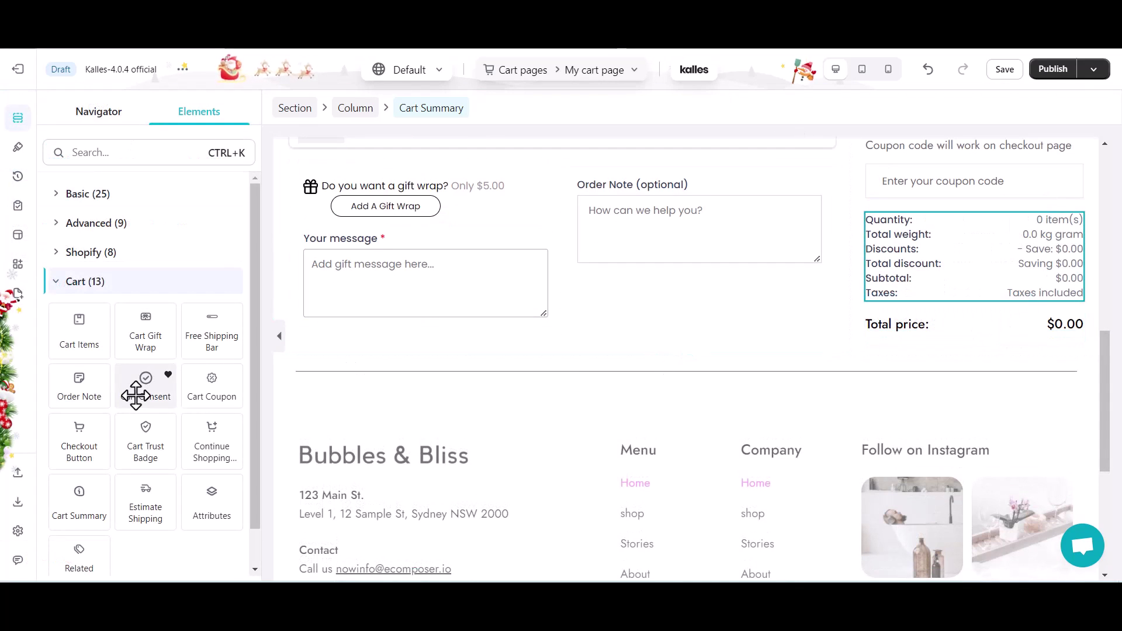
- Add a Cart Consent checkbox under the total price and preview its warning notice
mouse_move(579, 311)
mouse_down()
mouse_move(827, 295)
mouse_move(909, 333)
mouse_up()
scroll(113, 465, down, 3)
click(26, 518)
scroll(125, 381, up, 1)
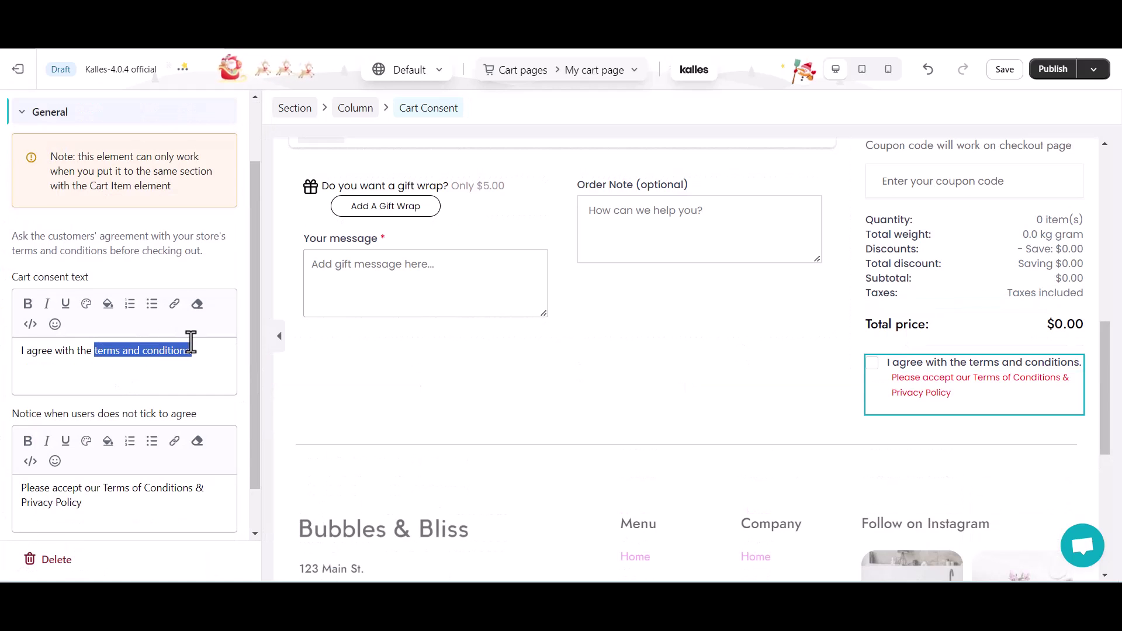
- Link the words 'terms and conditions.' to the store's terms of services page
click(174, 303)
click(100, 244)
click(68, 339)
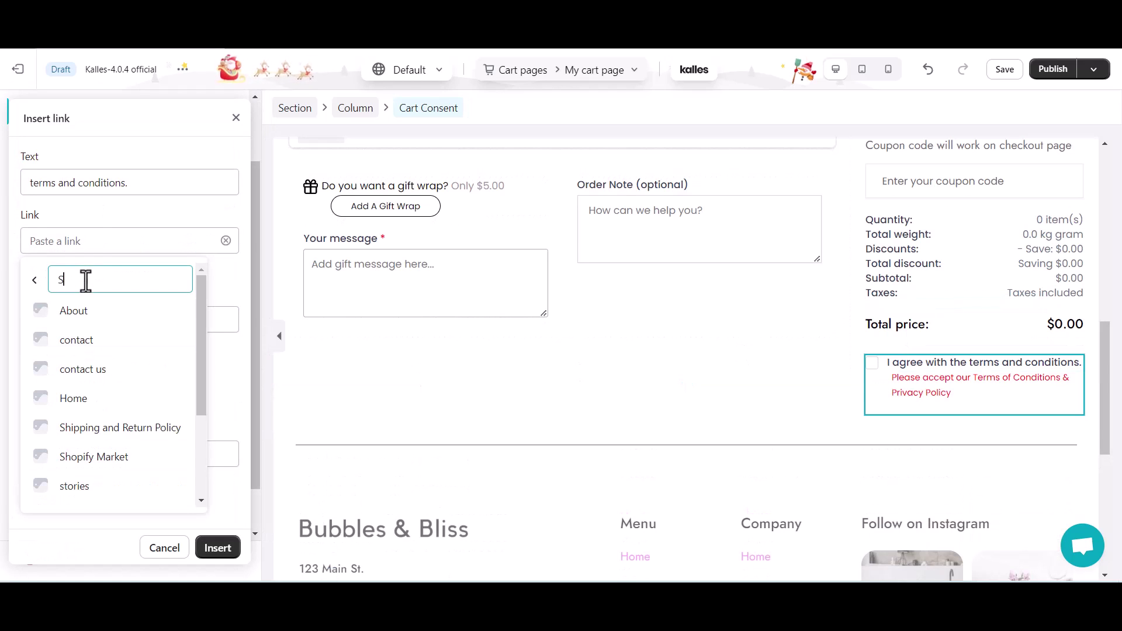
click(70, 456)
click(218, 548)
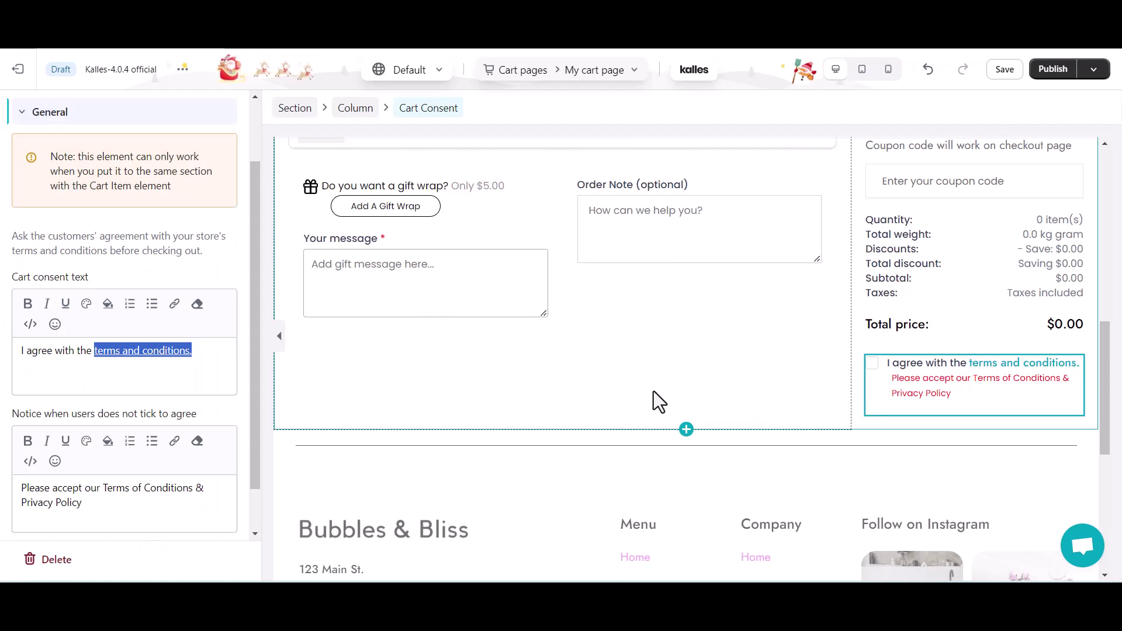
click(18, 118)
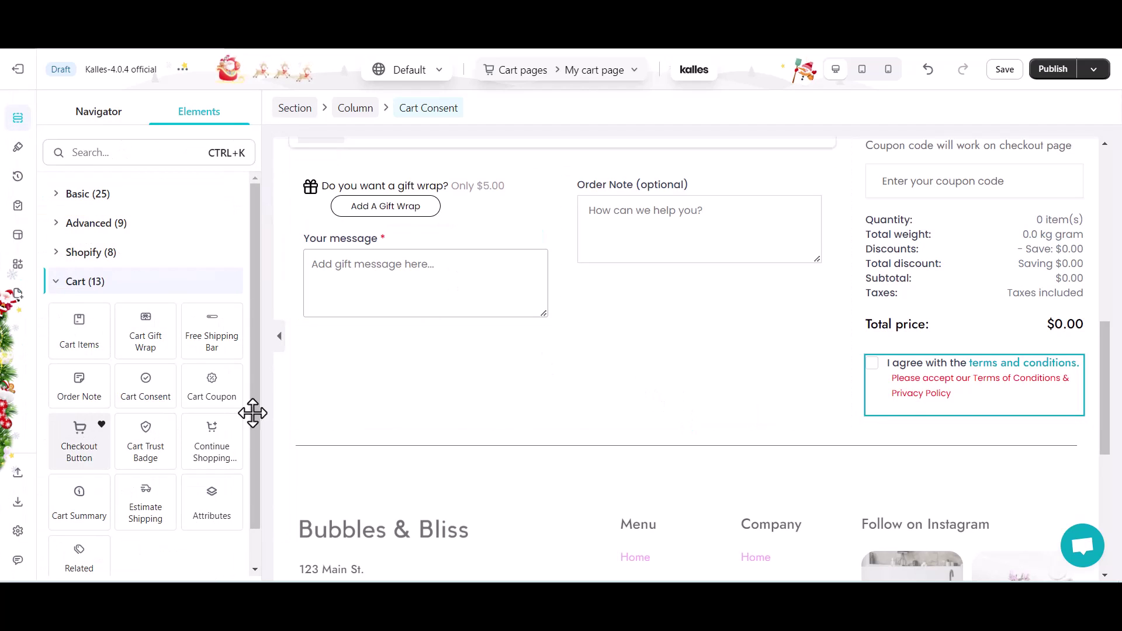
- Place a Checkout button below the consent checkbox
drag(488, 421, 952, 359)
scroll(155, 451, down, 1)
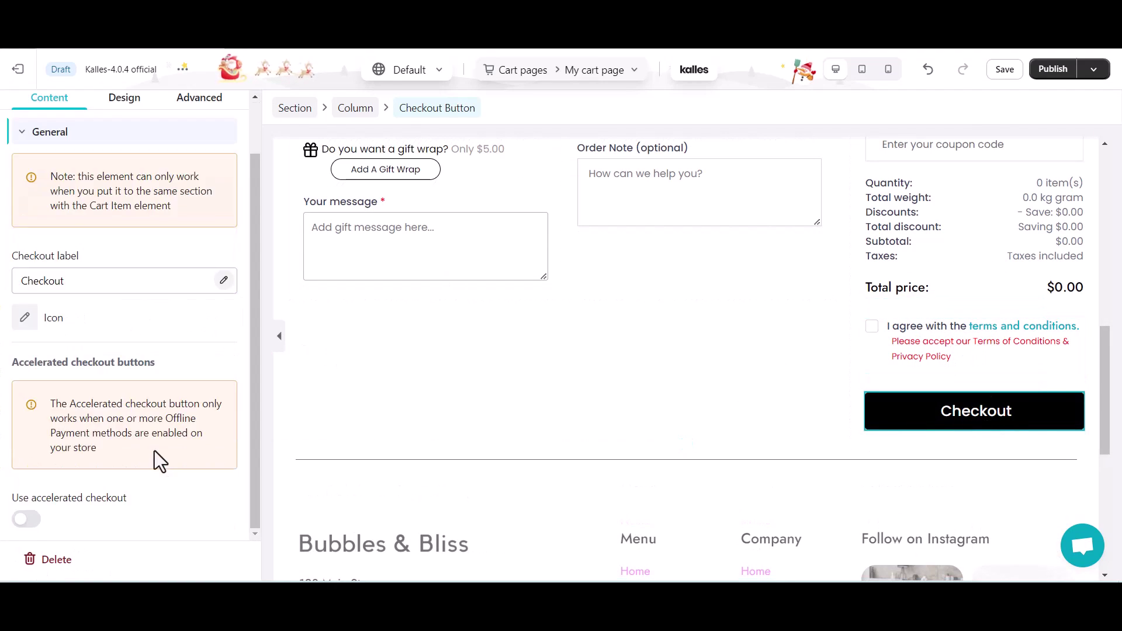
scroll(130, 430, up, 1)
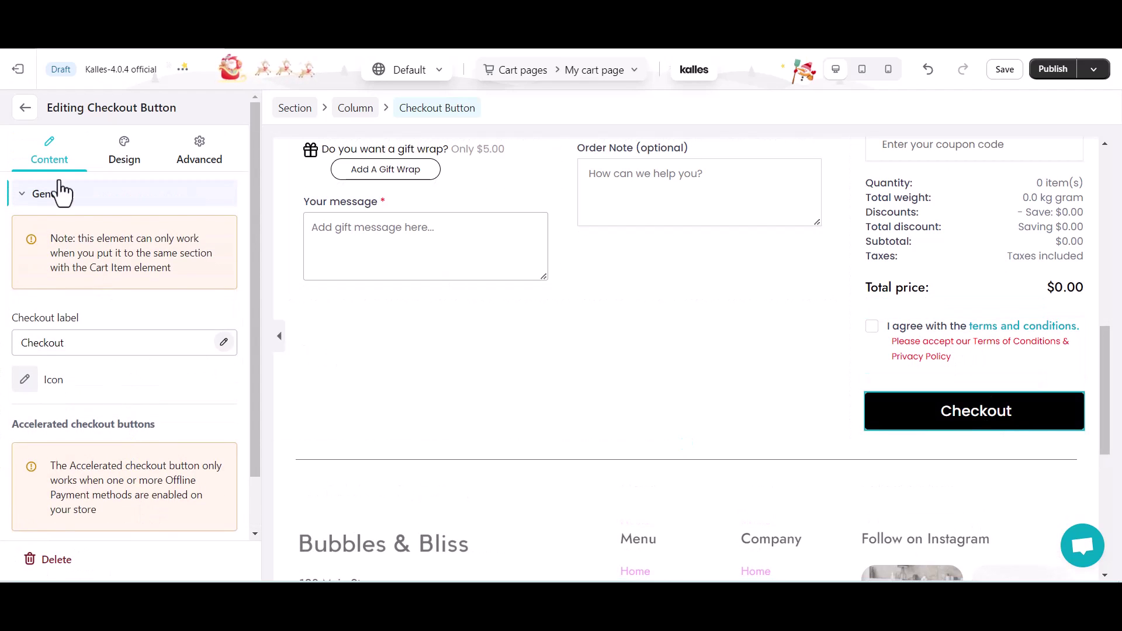
- Add Payment Methods icons under the button, using Custom type with 5px spacing
click(24, 111)
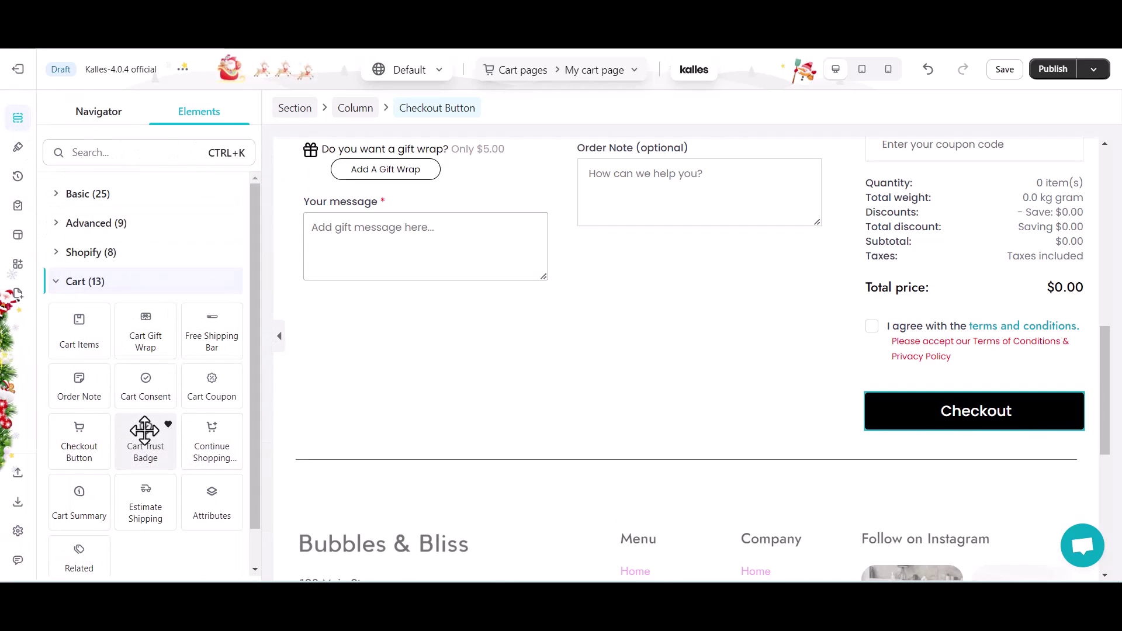
text(Pay)
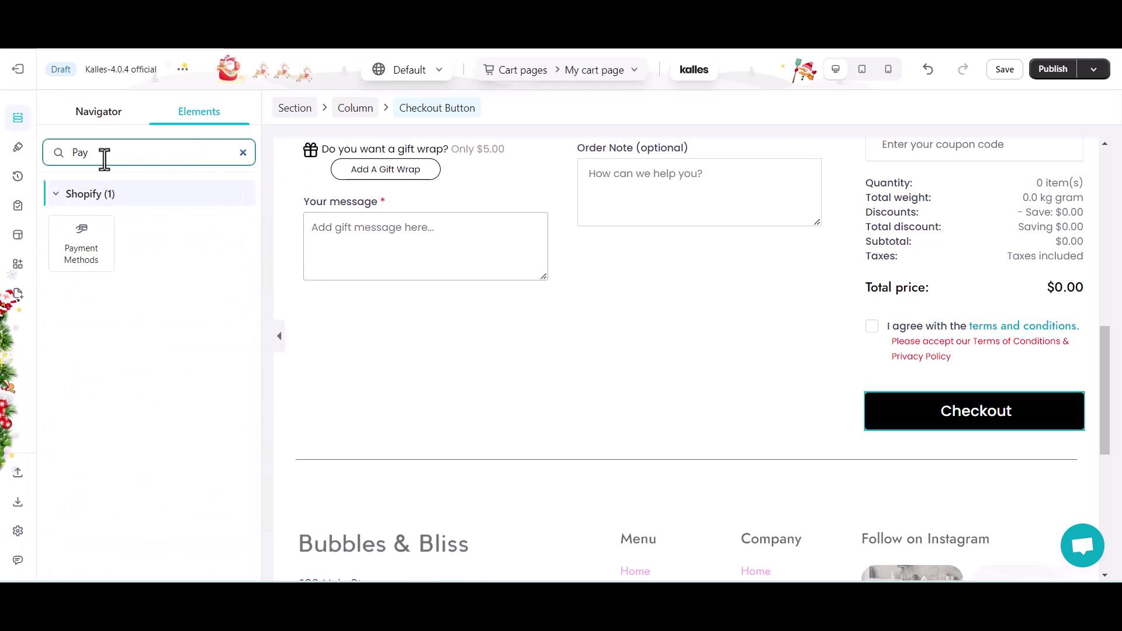
drag(77, 251, 941, 430)
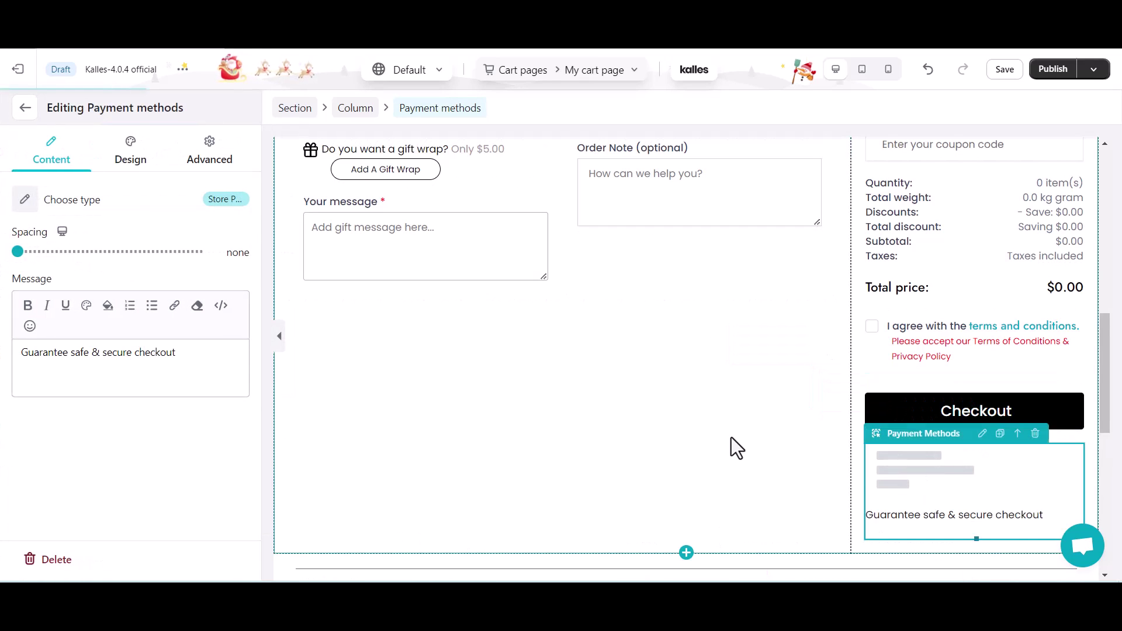
click(27, 206)
click(68, 273)
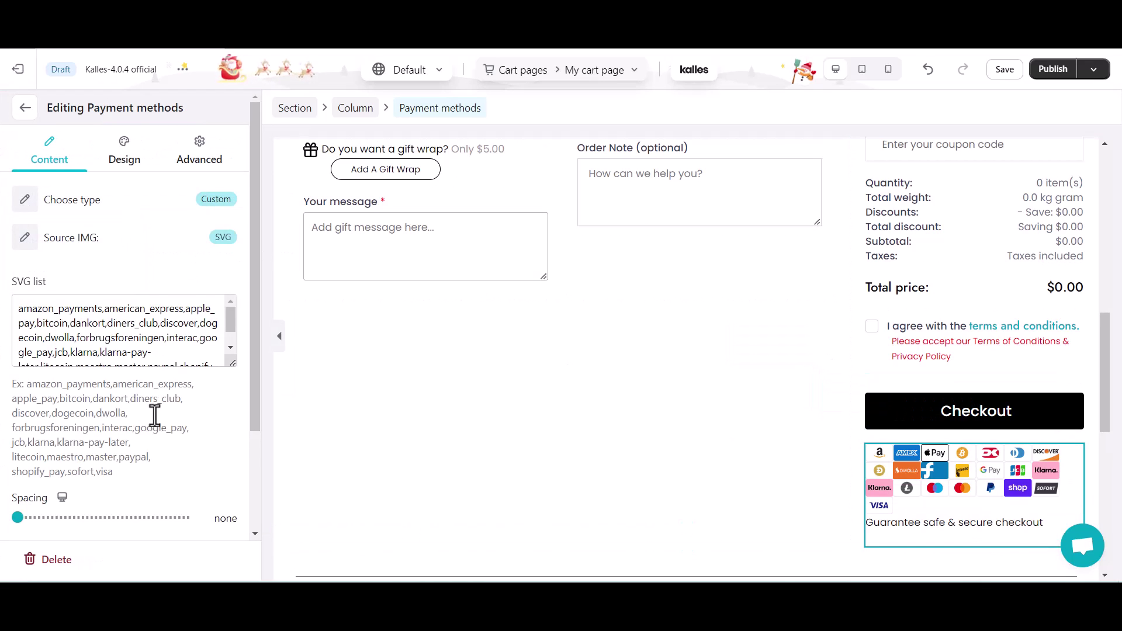
scroll(193, 420, down, 3)
click(222, 391)
text(5)
key(Return)
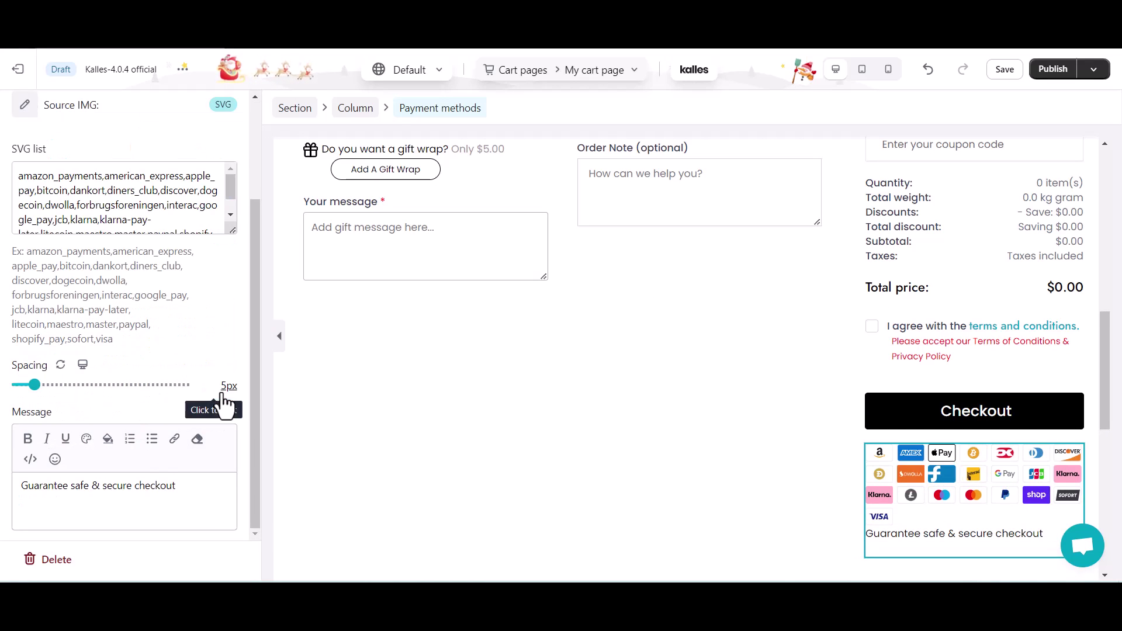
scroll(90, 199, up, 3)
- Drop a Cart Trust Badge strip with McAfee, Norton, VeriSign and TRUSTe logos under the payment icons
click(56, 115)
click(130, 151)
text(Ca)
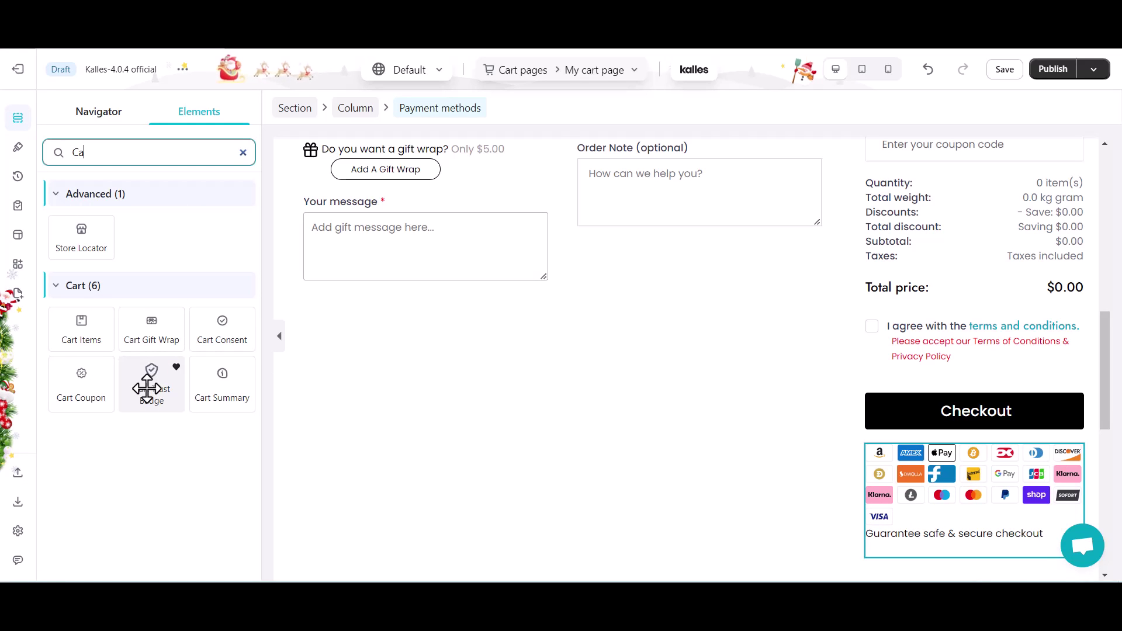
drag(147, 389, 895, 475)
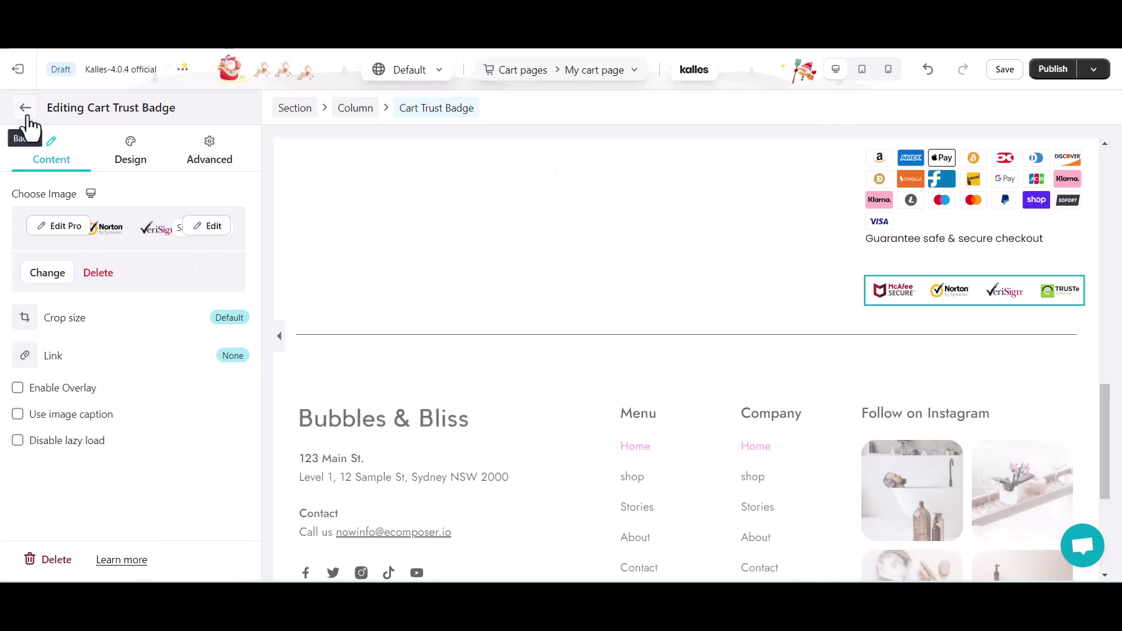
click(26, 117)
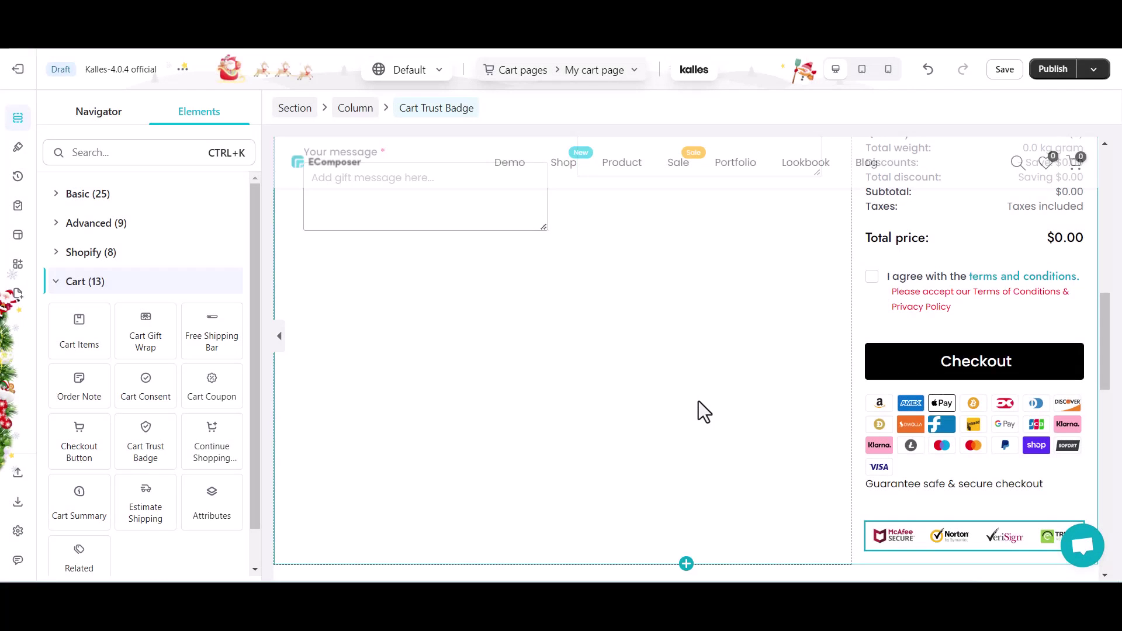
scroll(699, 401, down, 4)
- Review the five products in the You May Also Like recommendations widget
scroll(699, 401, down, 2)
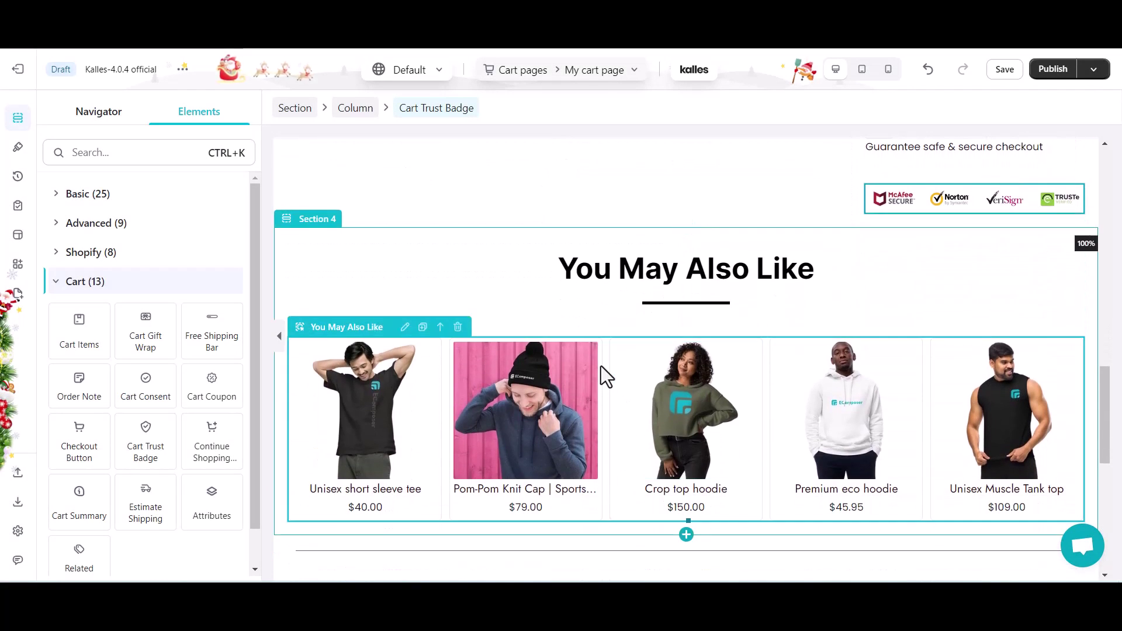
click(475, 368)
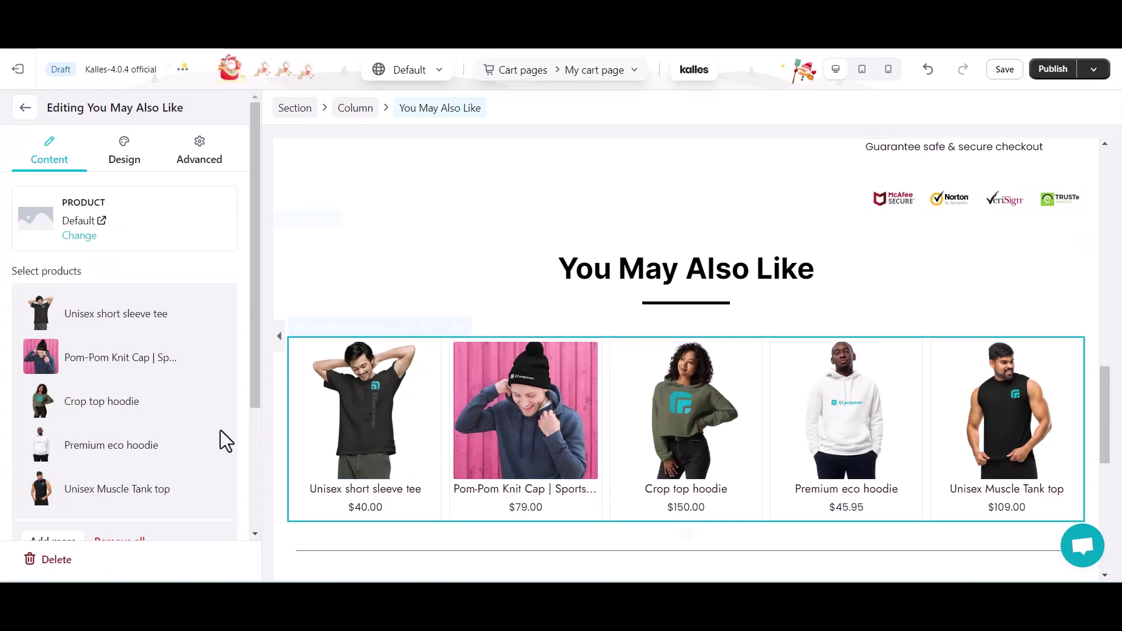
scroll(167, 456, down, 3)
scroll(157, 455, up, 3)
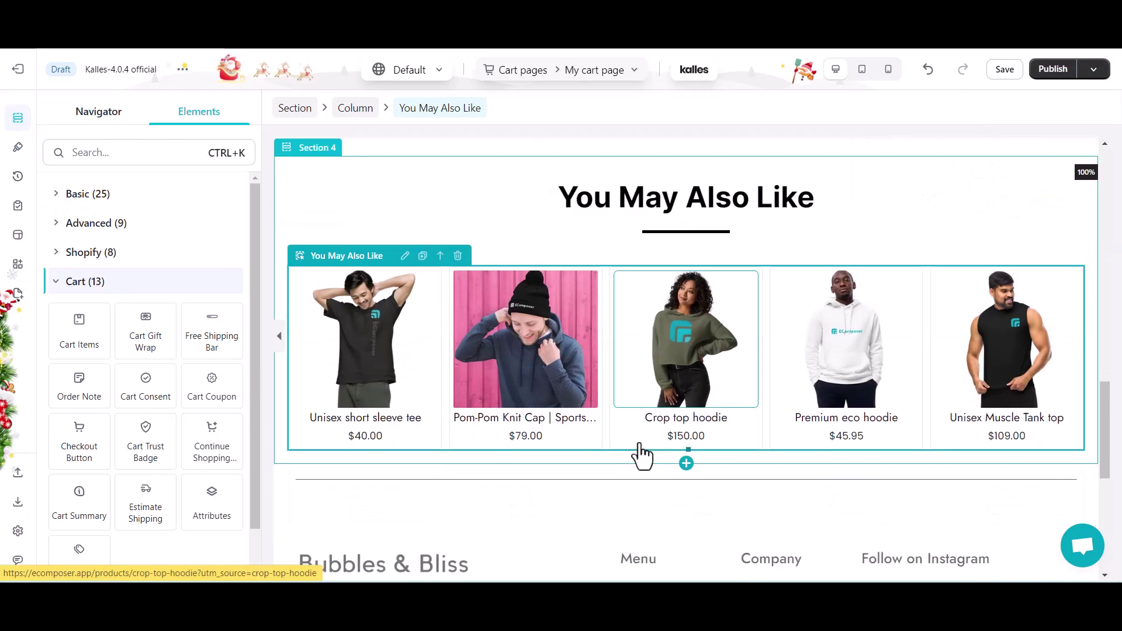
scroll(643, 455, down, 2)
- Add a new section below it and drop a Testimonials block into it
click(687, 365)
click(110, 156)
text(test)
drag(81, 234, 508, 378)
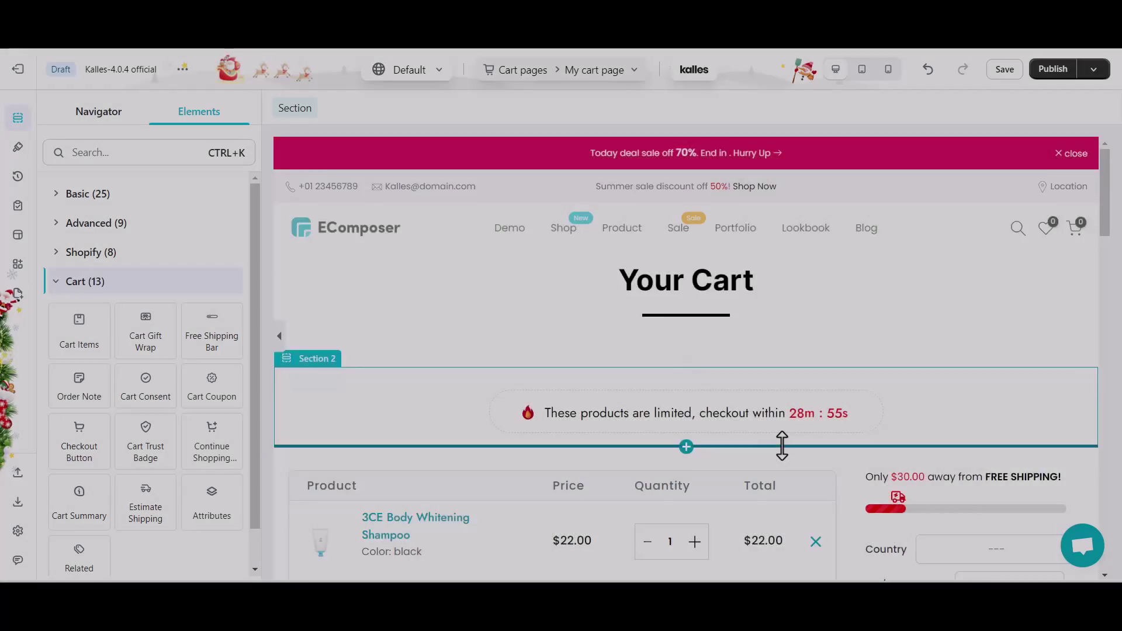
scroll(782, 446, down, 15)
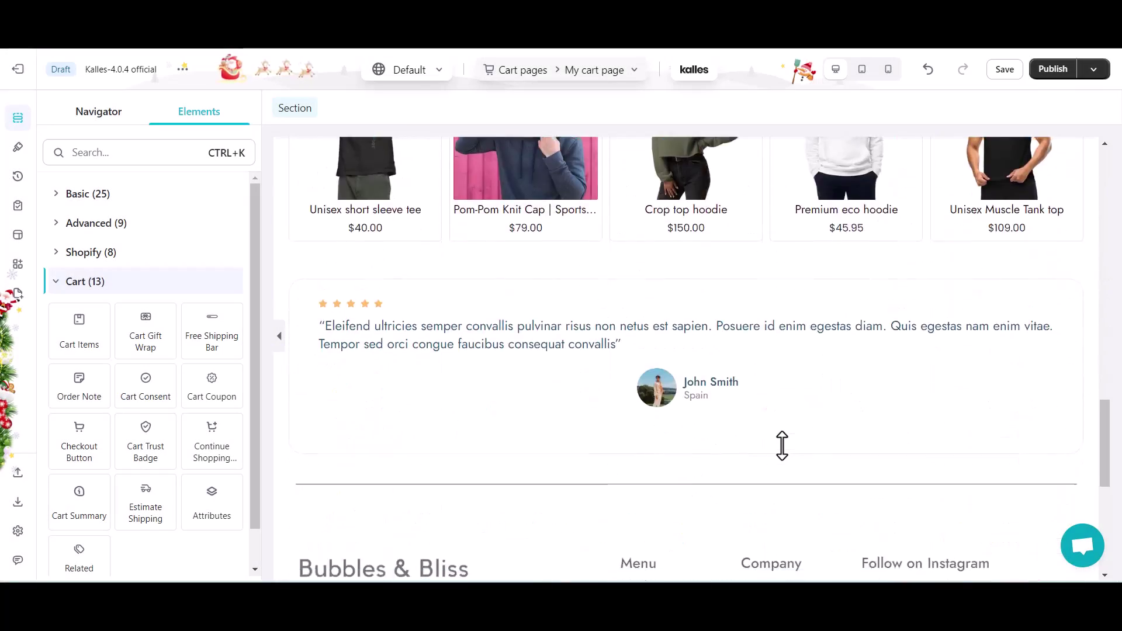
scroll(781, 446, up, 15)
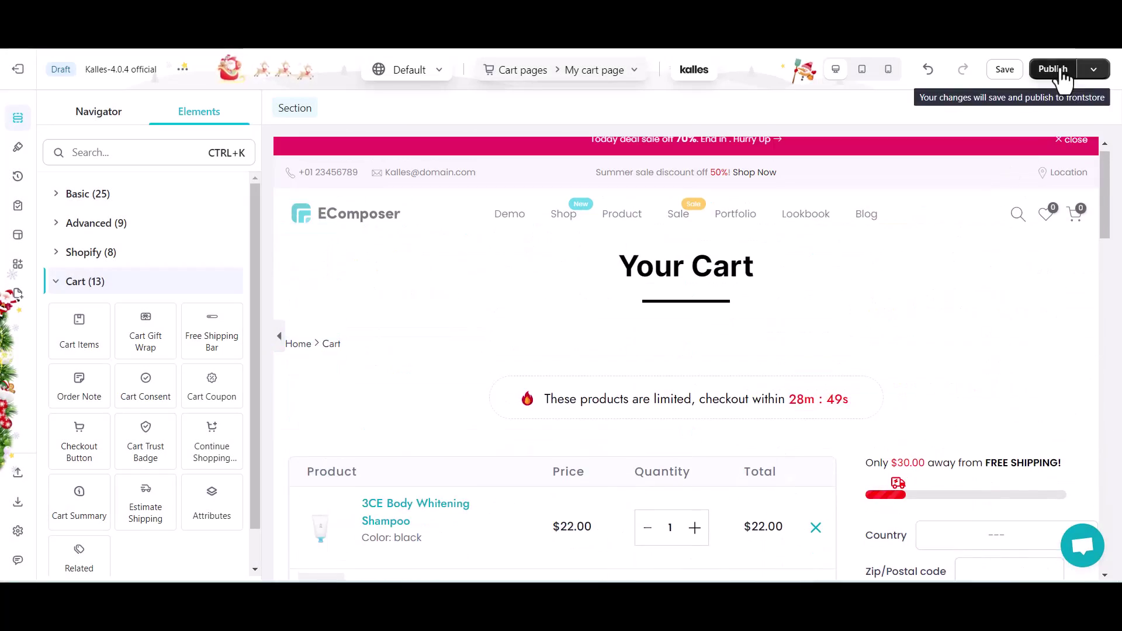
- Save and publish My cart page, overwriting Shopify's default cart, and view it live
click(1059, 69)
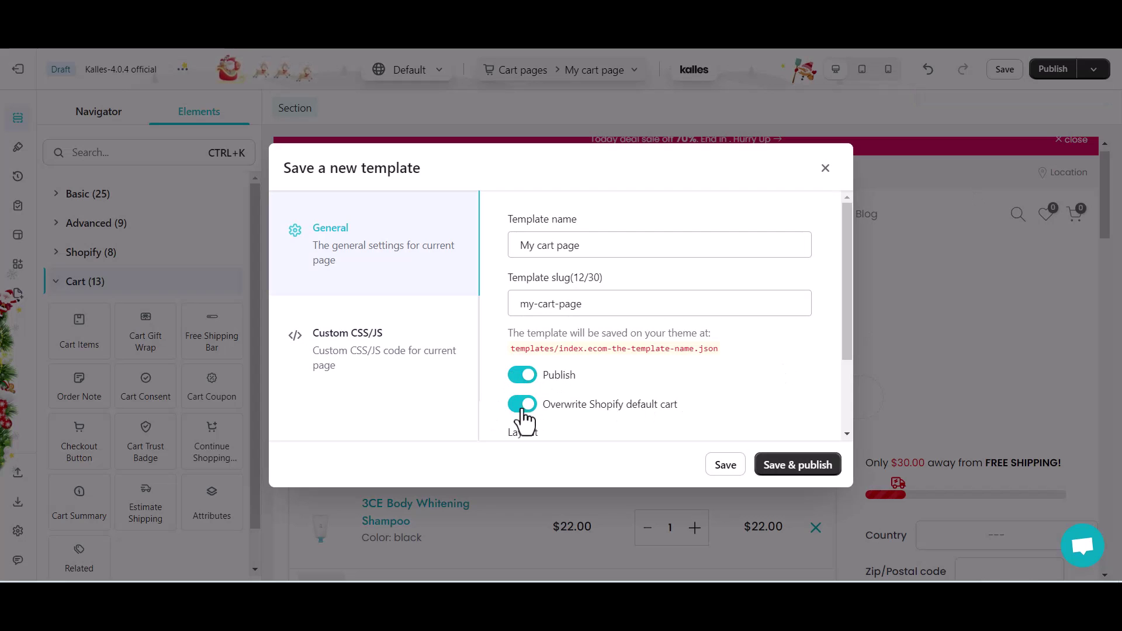
click(781, 466)
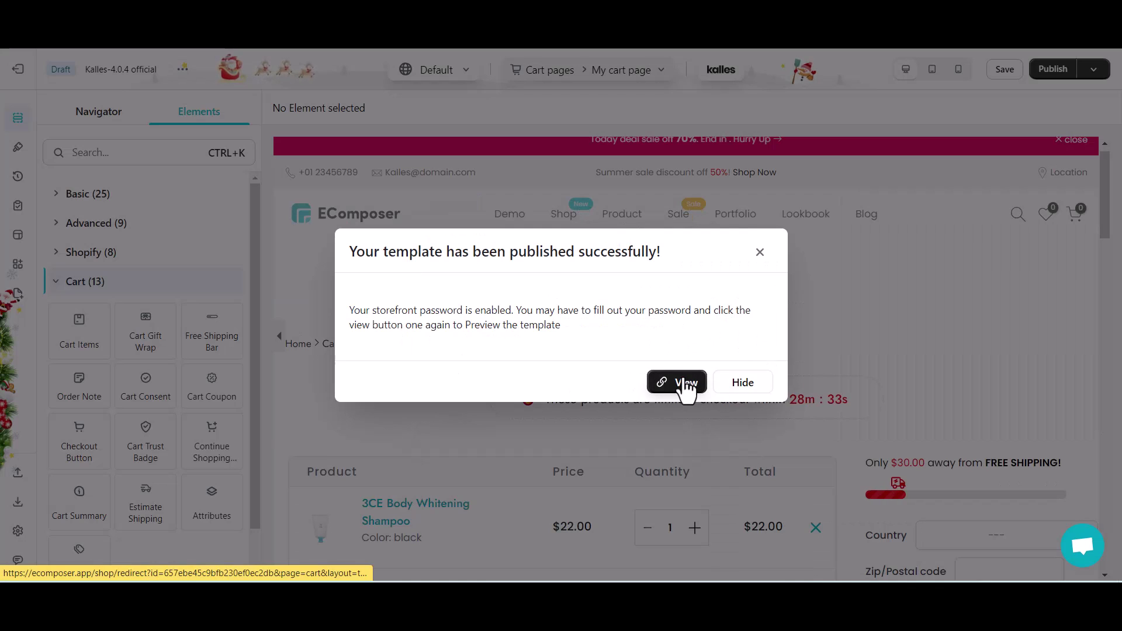
click(684, 384)
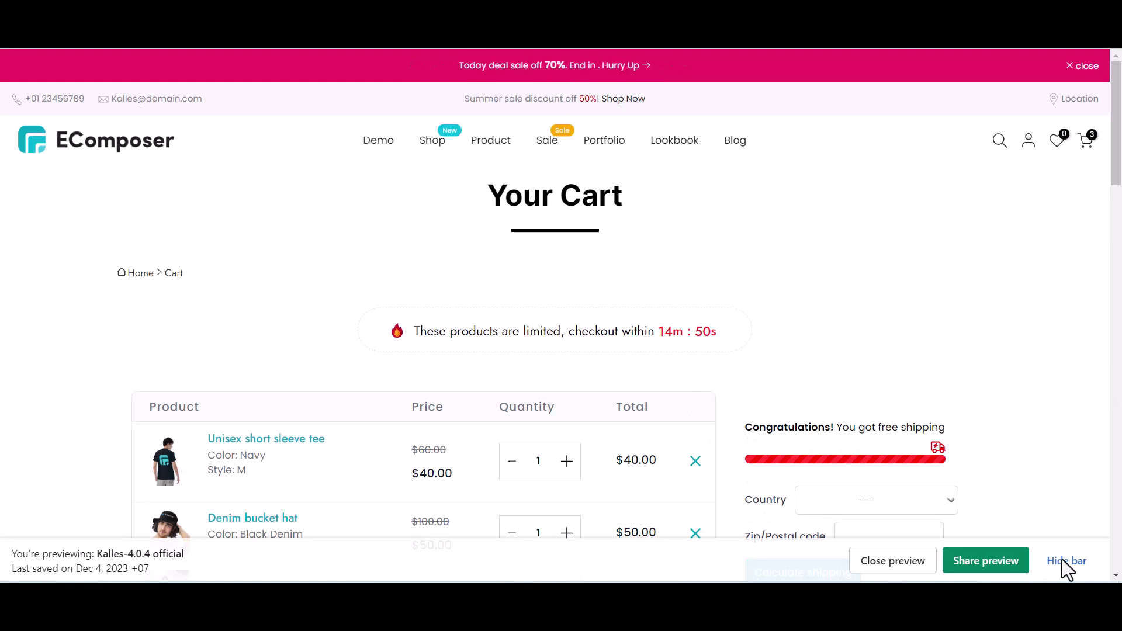
- Hide the preview bar and remove the Unisex short sleeve tee, Denim bucket hat and Backpack
click(1061, 559)
scroll(710, 505, down, 12)
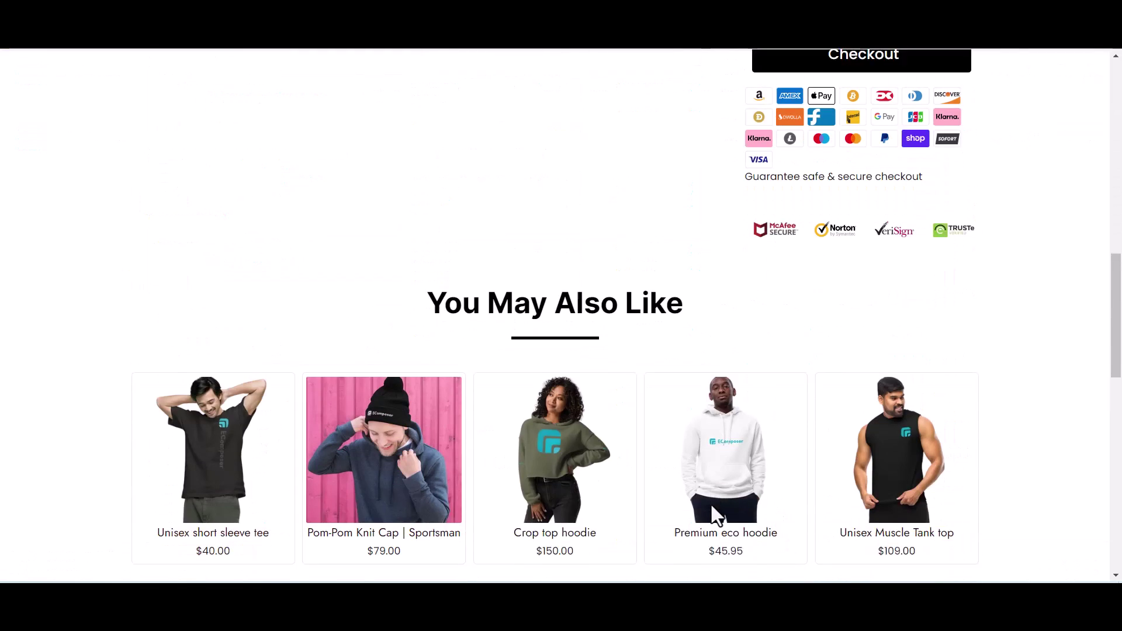
scroll(711, 505, down, 5)
scroll(710, 505, up, 15)
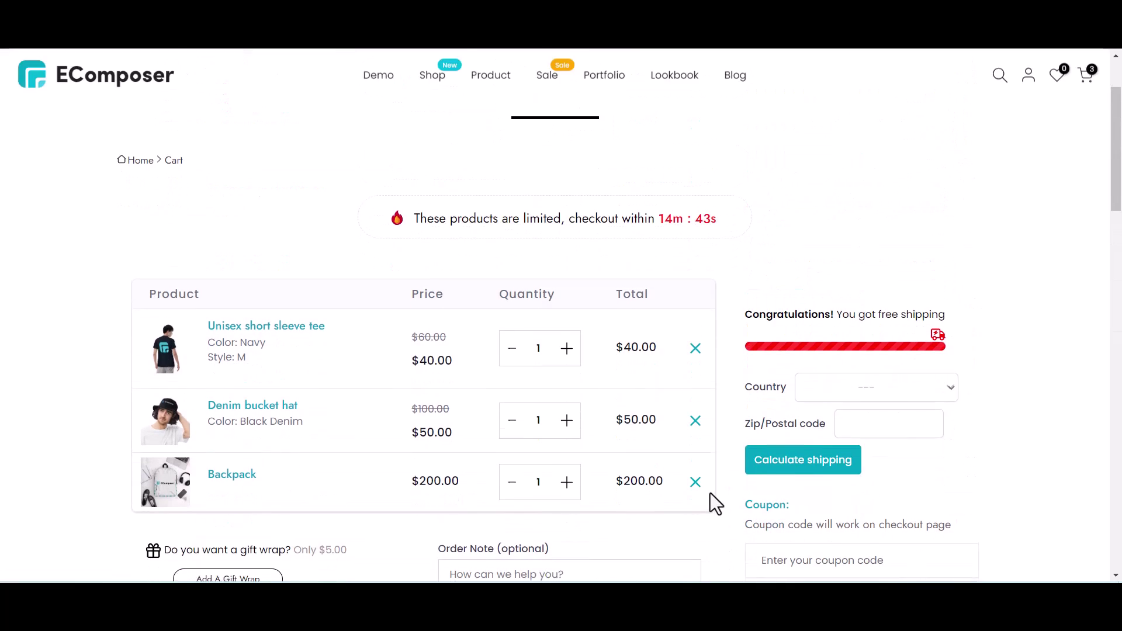
click(697, 349)
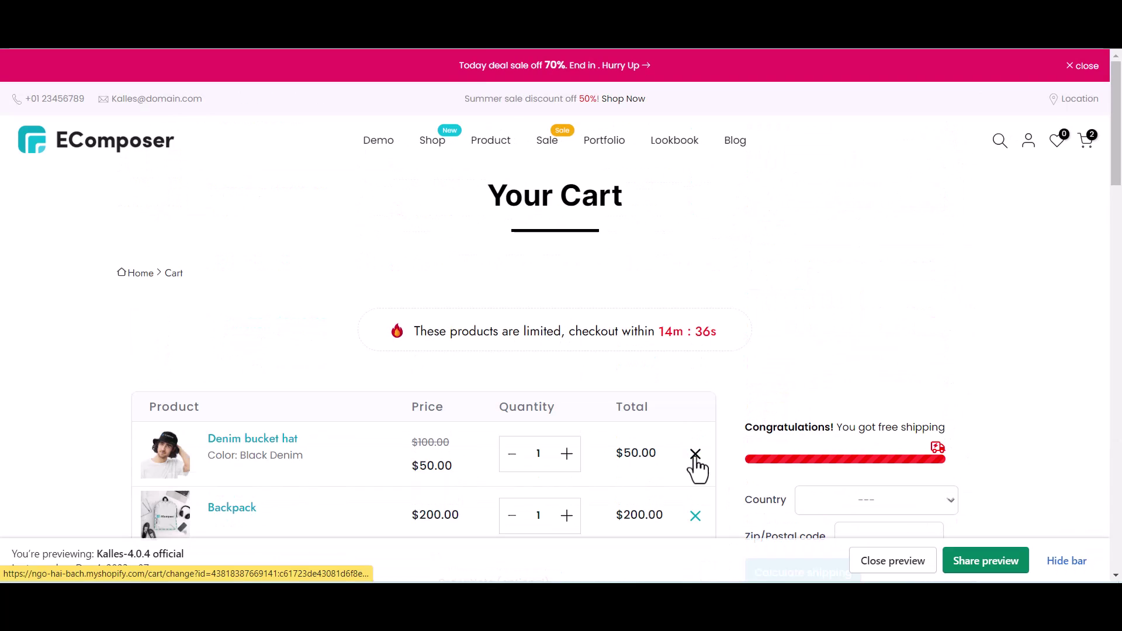
click(696, 455)
click(694, 454)
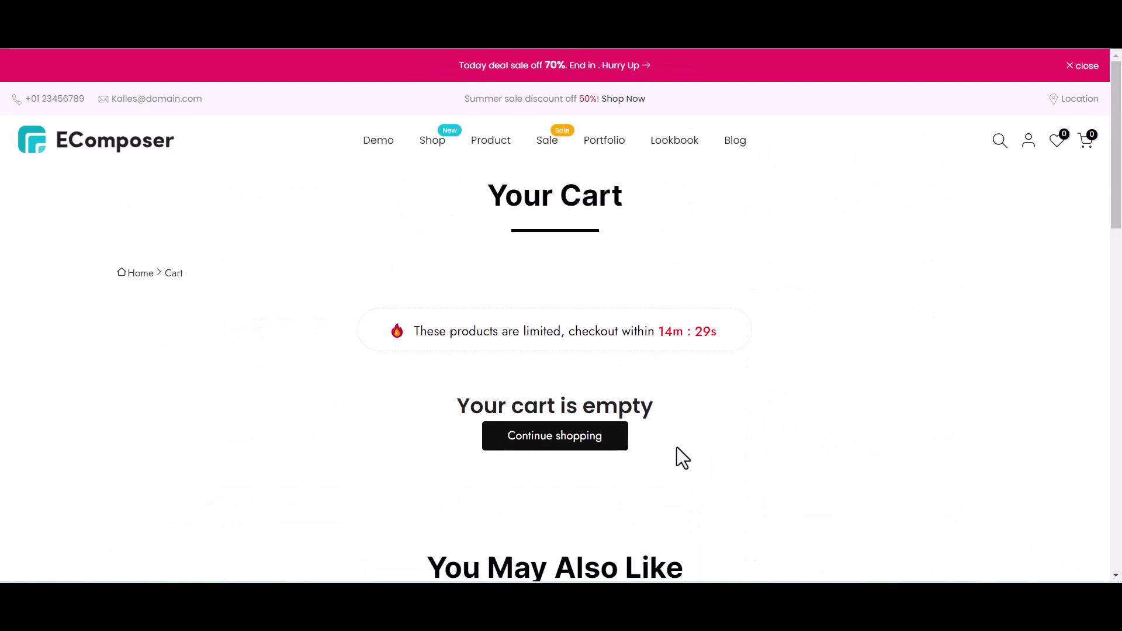
scroll(677, 462, down, 10)
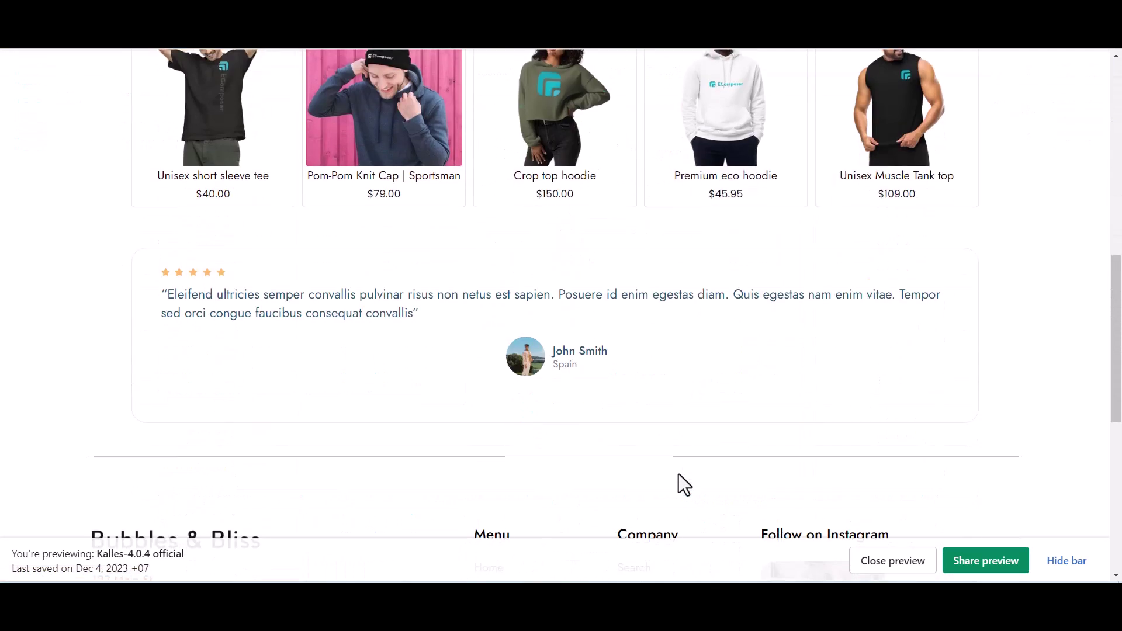
scroll(682, 483, up, 10)
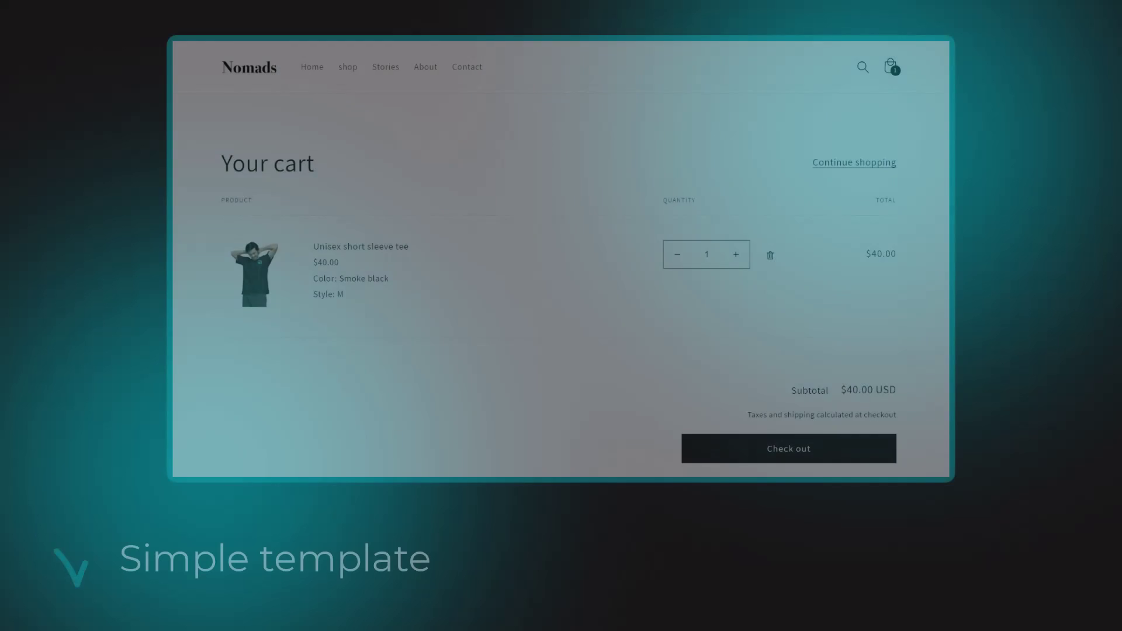